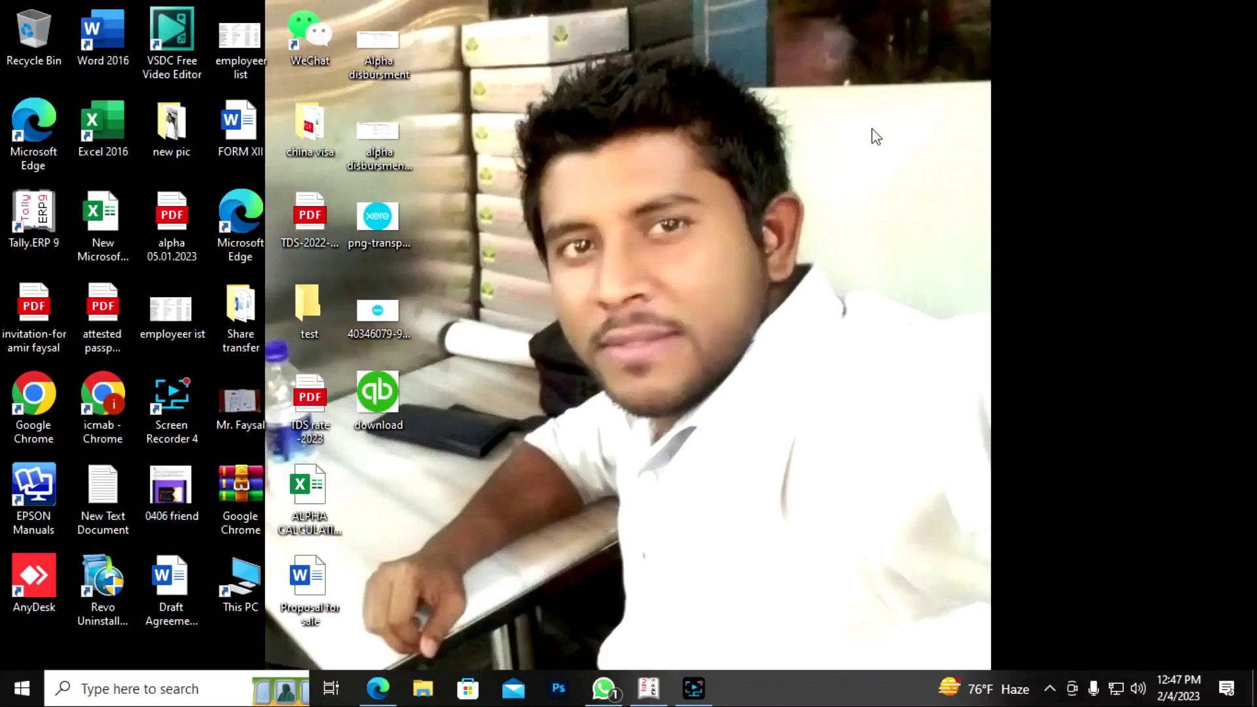
pyautogui.rightClick(719, 34)
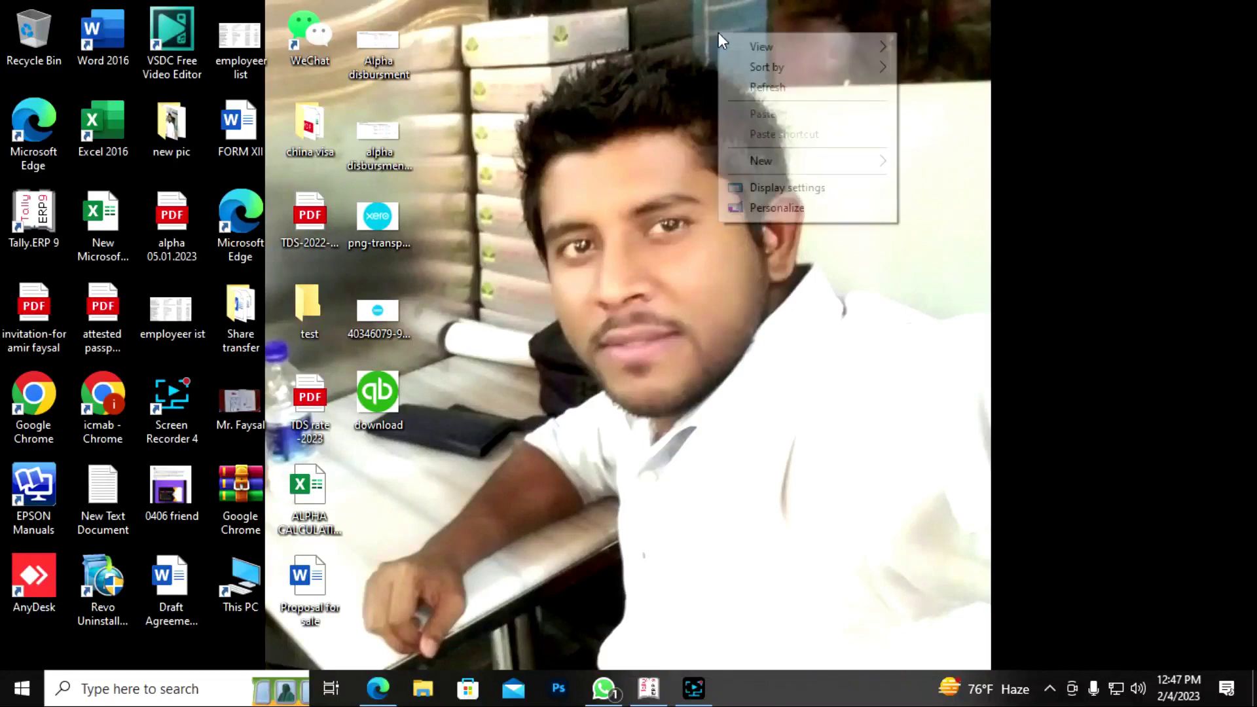
pyautogui.click(801, 88)
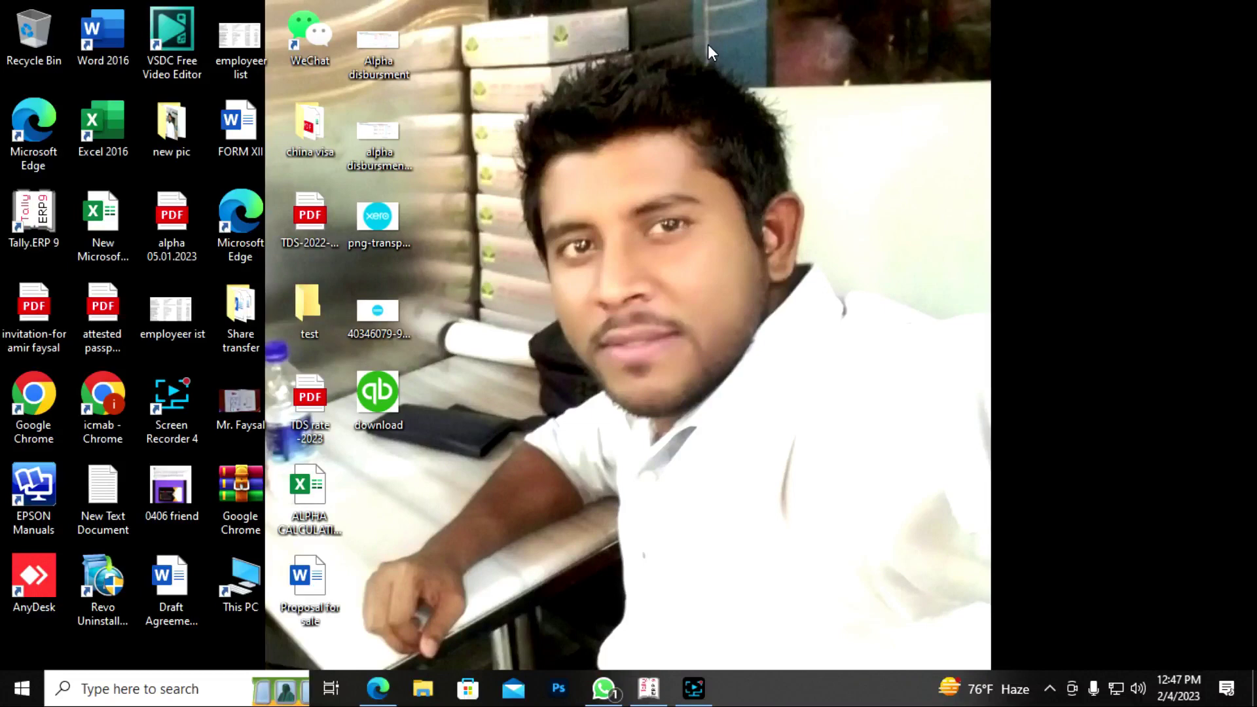
pyautogui.rightClick(636, 11)
pyautogui.click(715, 63)
pyautogui.rightClick(693, 57)
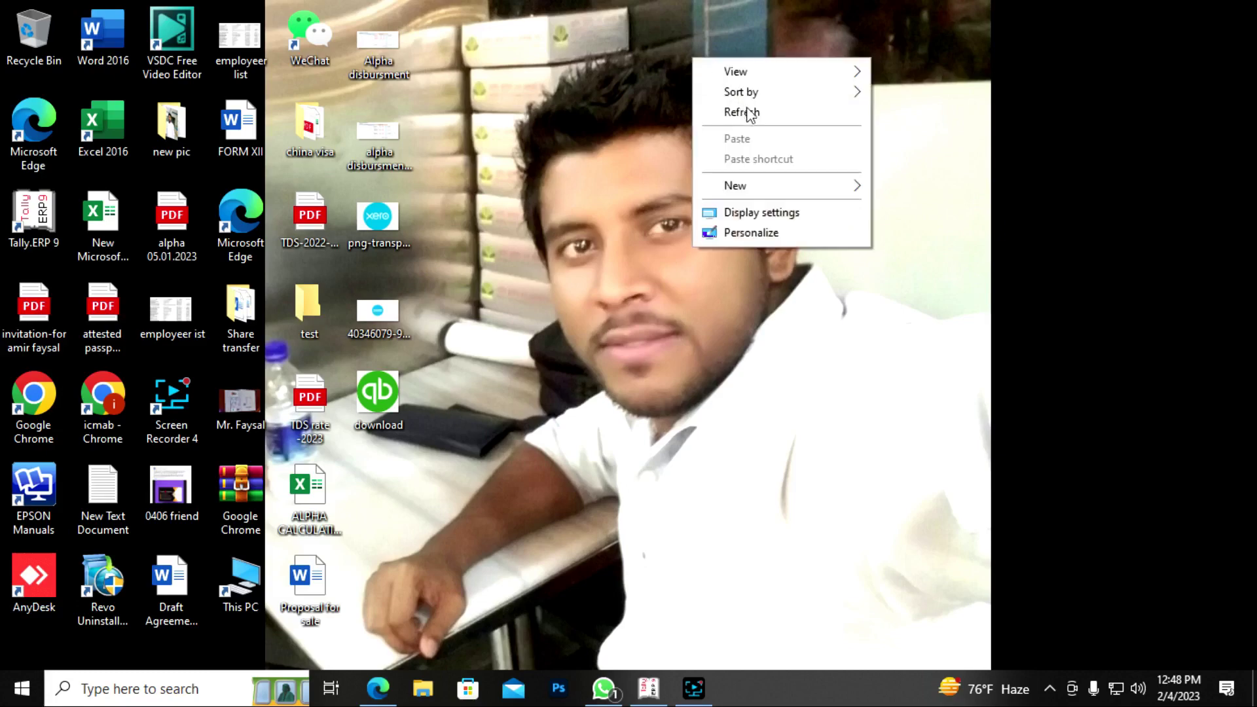
pyautogui.click(753, 112)
pyautogui.rightClick(752, 112)
pyautogui.click(785, 163)
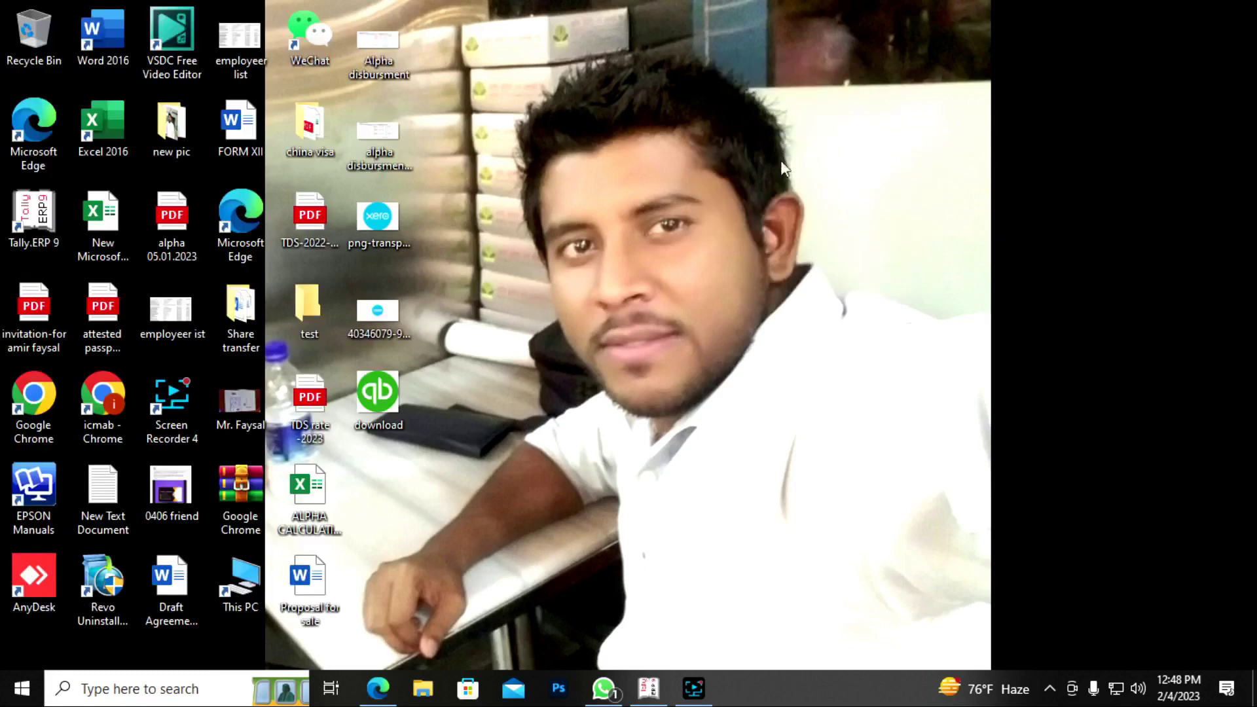
pyautogui.rightClick(632, 92)
pyautogui.click(716, 137)
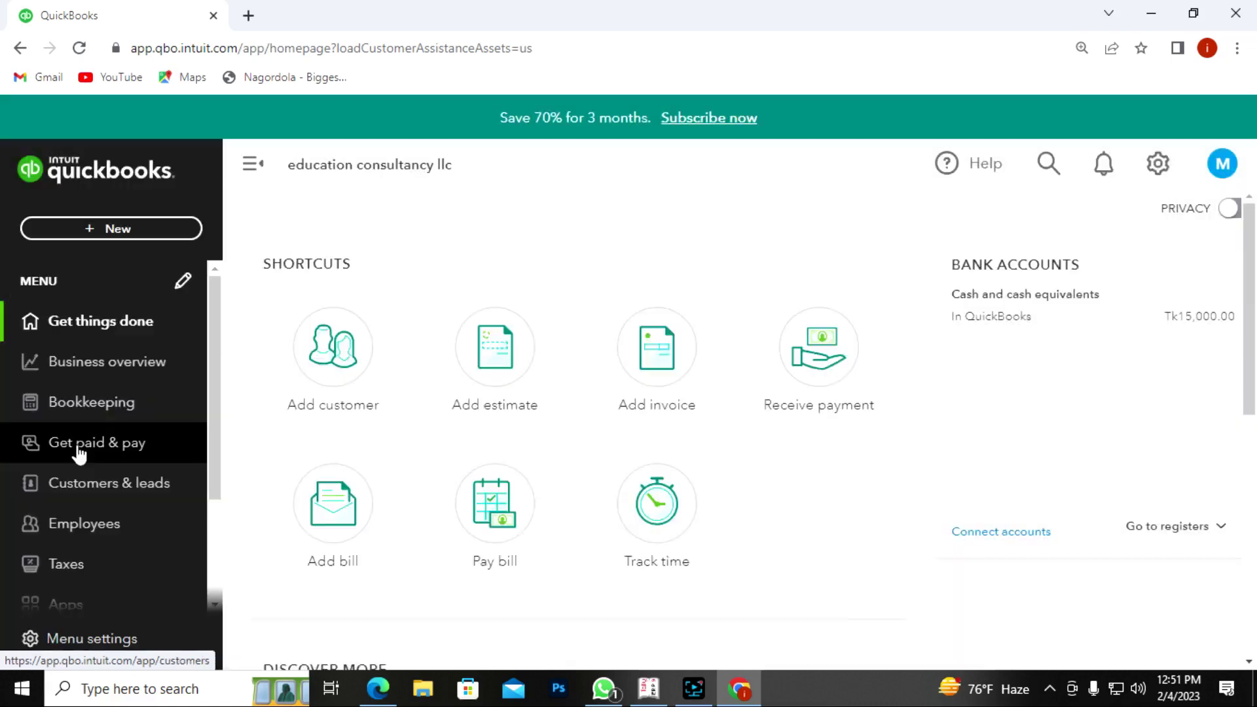
# Open the Customers page and examine the billing summary and the list of customers
pyautogui.click(79, 447)
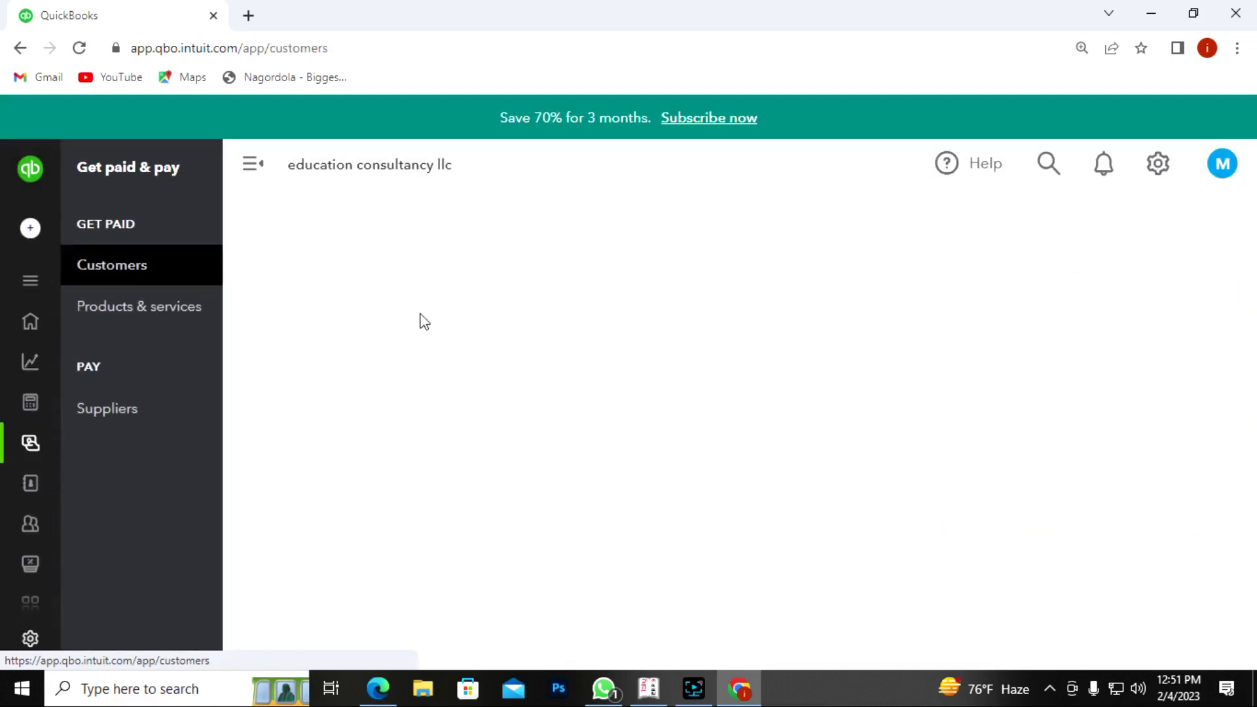
pyautogui.scroll(-3, 626, 449)
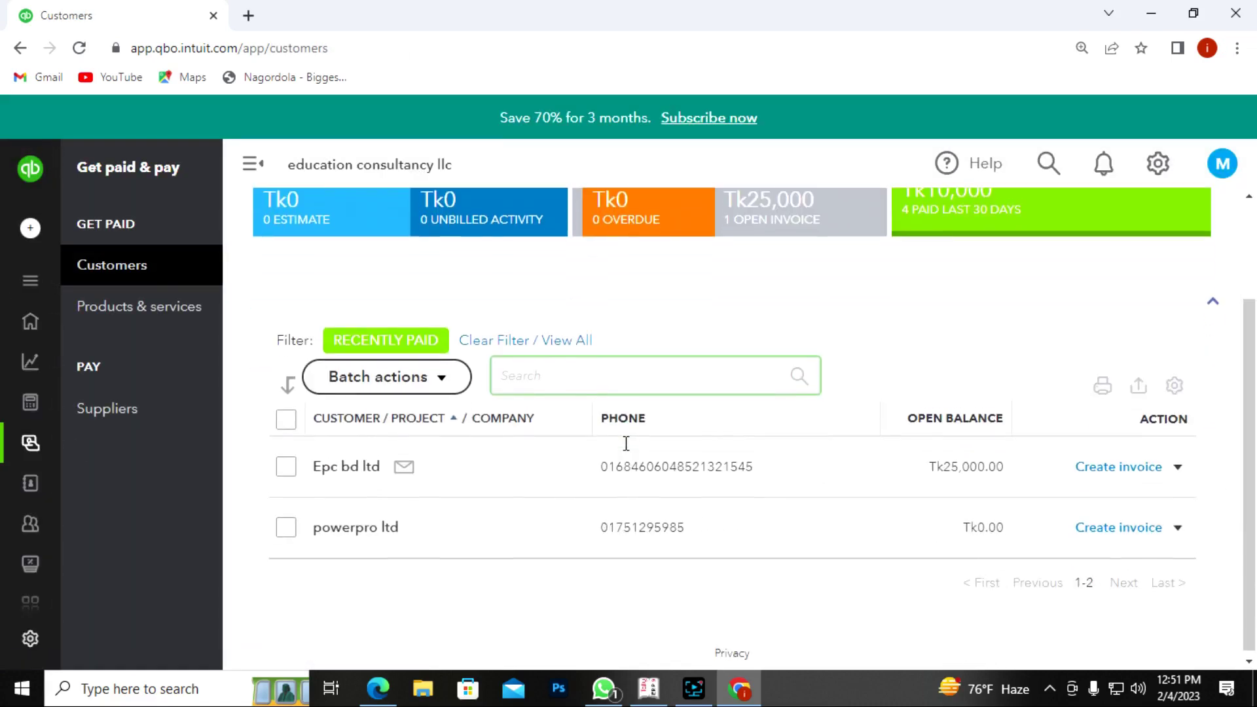
pyautogui.scroll(2, 695, 483)
pyautogui.scroll(-2, 897, 485)
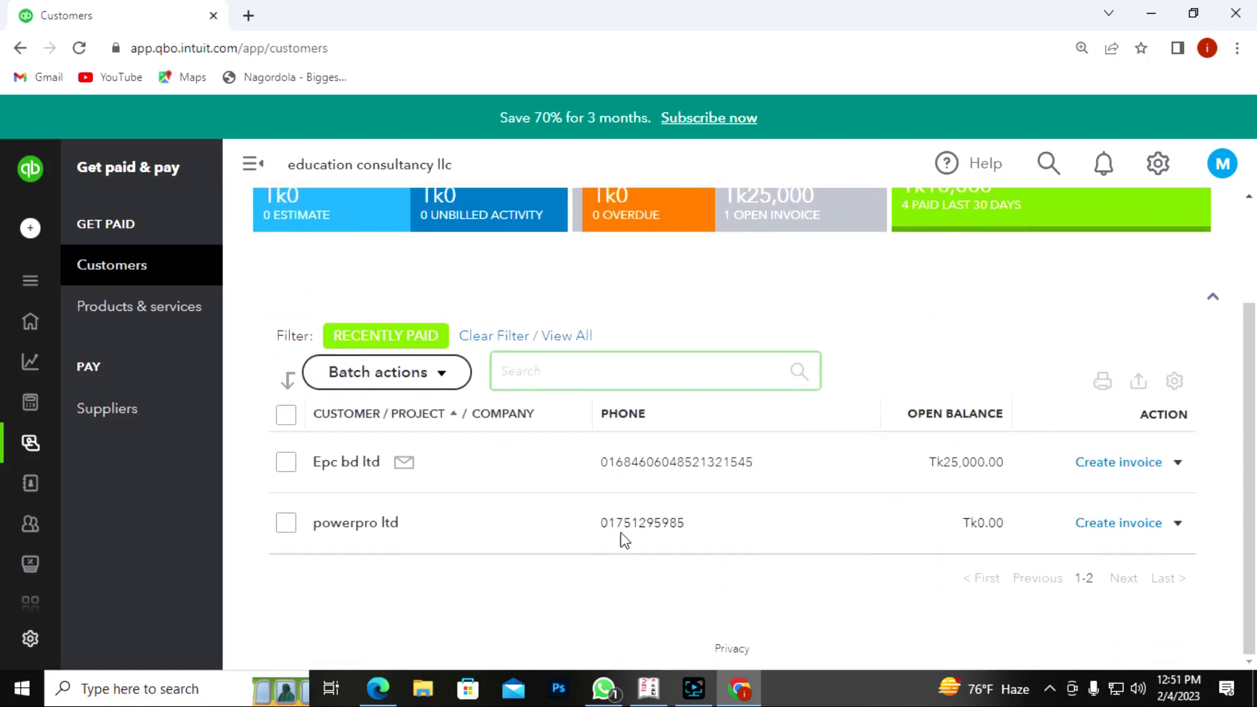
pyautogui.scroll(2, 718, 522)
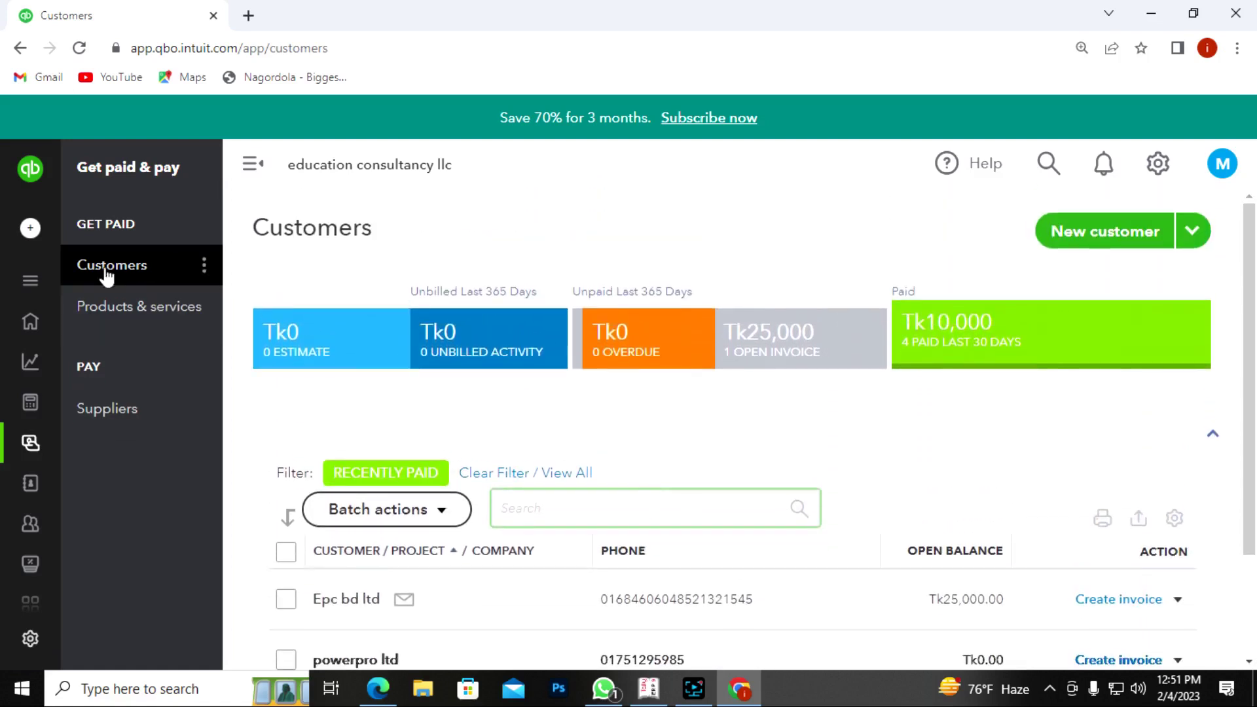
# Create a new sales receipt and choose Epc bd ltd as its customer
pyautogui.click(38, 232)
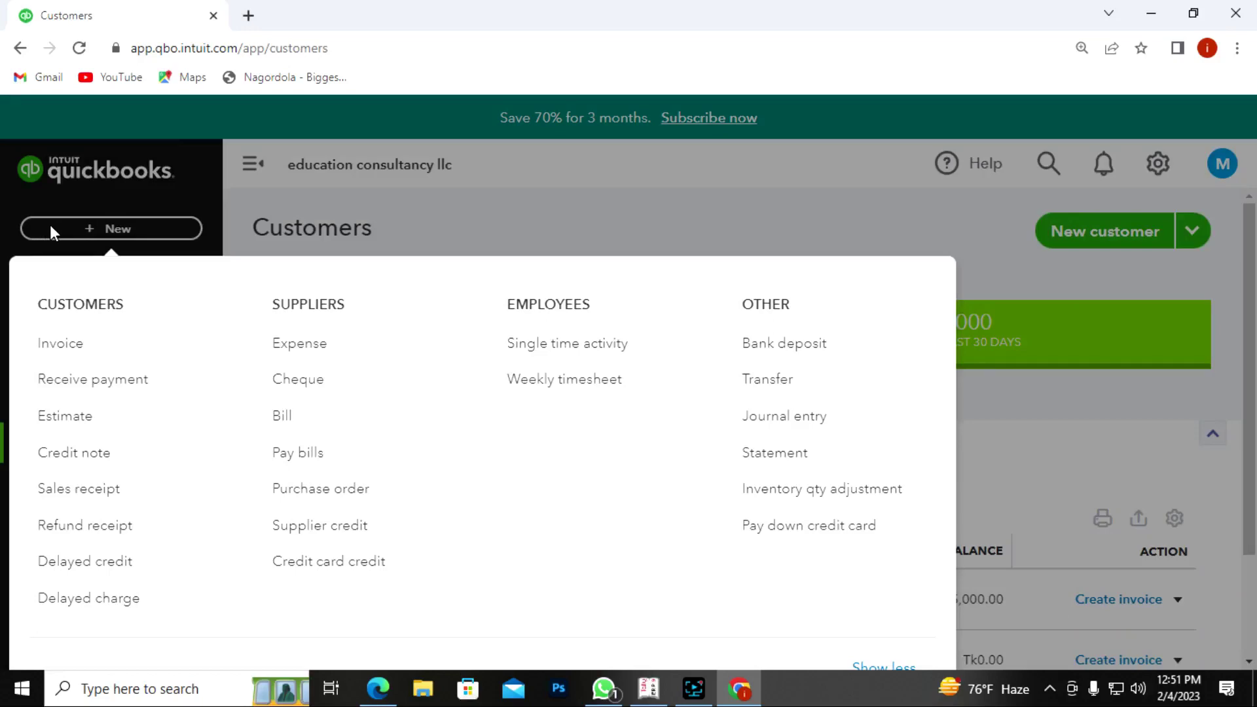
pyautogui.click(57, 490)
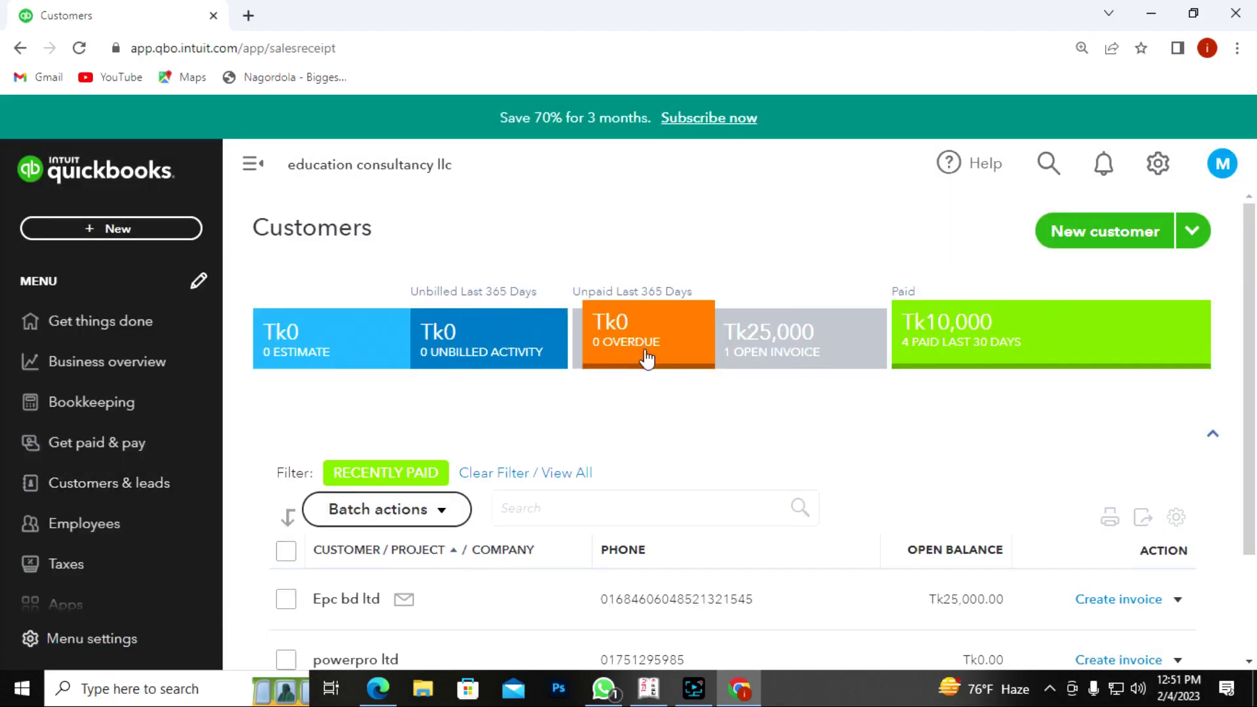
pyautogui.scroll(-2, 647, 358)
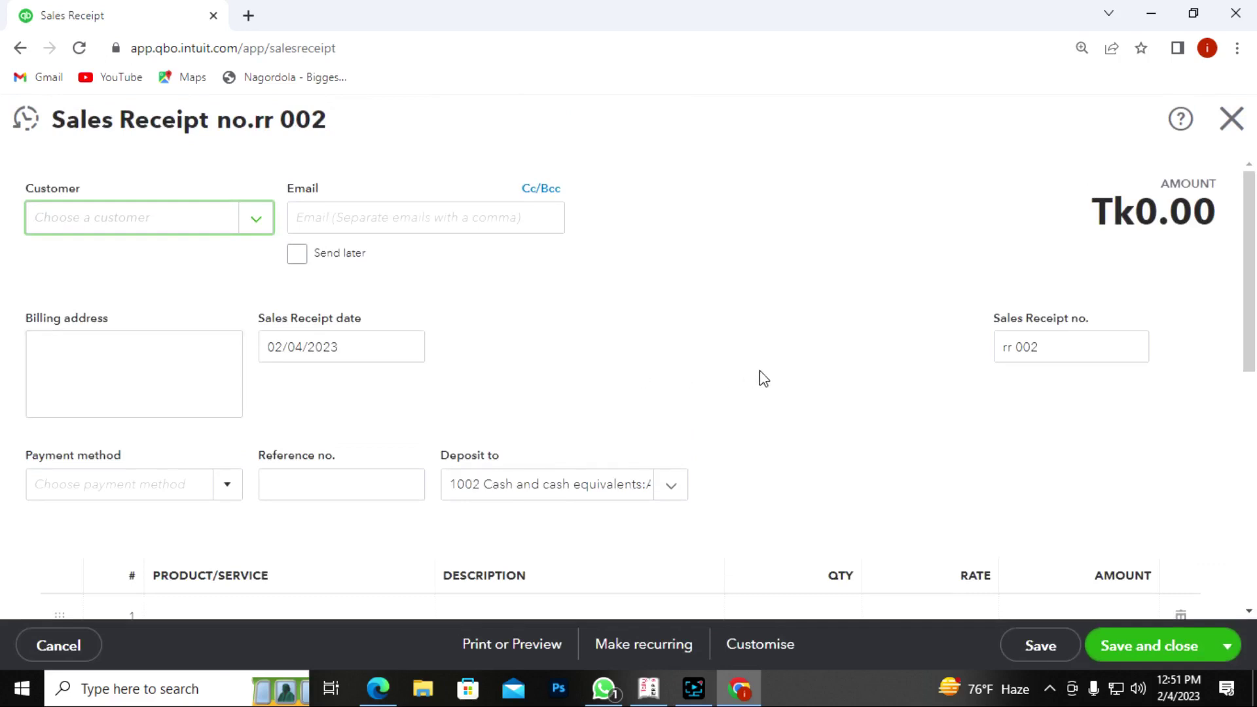
pyautogui.scroll(-3, 890, 381)
pyautogui.scroll(3, 890, 381)
pyautogui.click(255, 221)
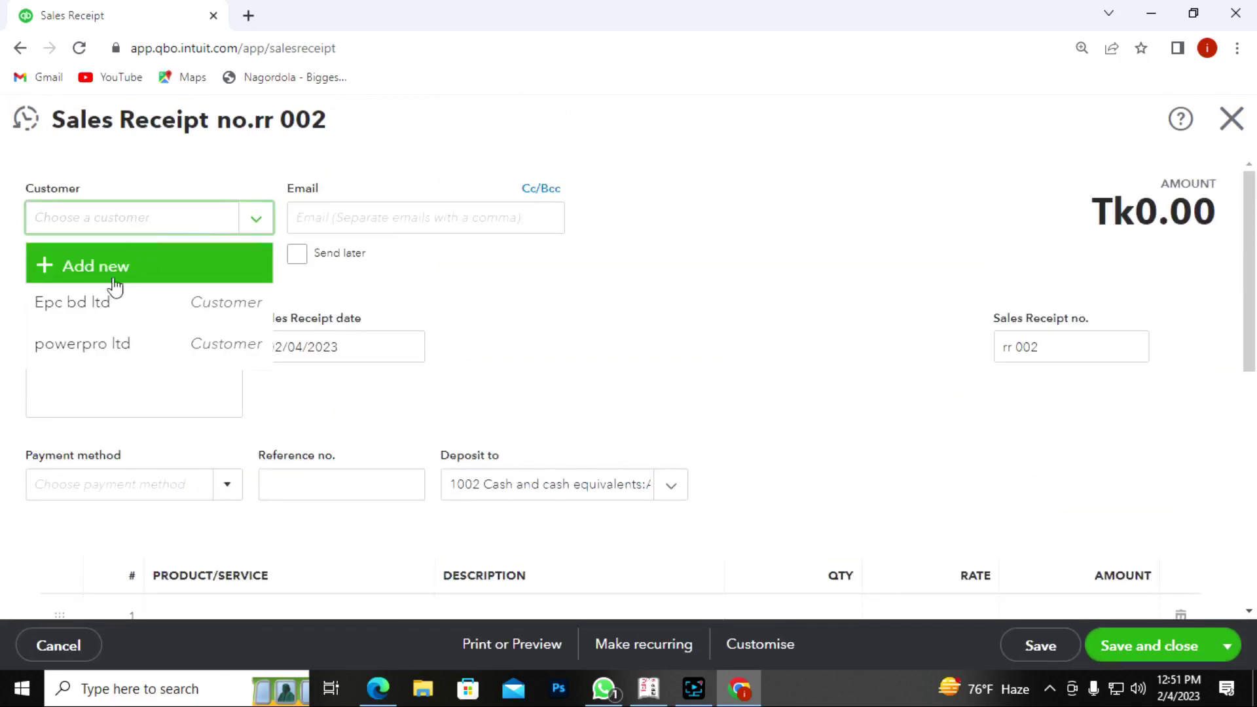
pyautogui.click(68, 306)
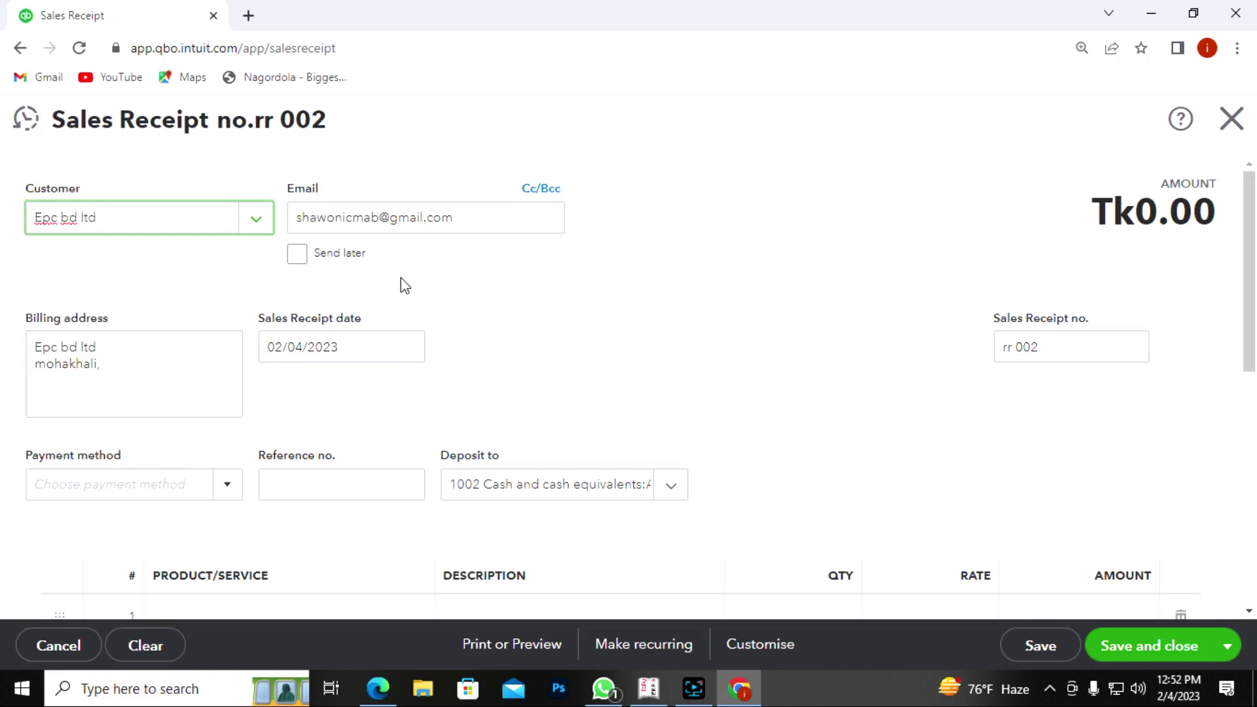
# Fill in the payment details: method Cheque with reference no. CN0123456, deposited to 1001 Sonali Bank
pyautogui.scroll(-4, 522, 337)
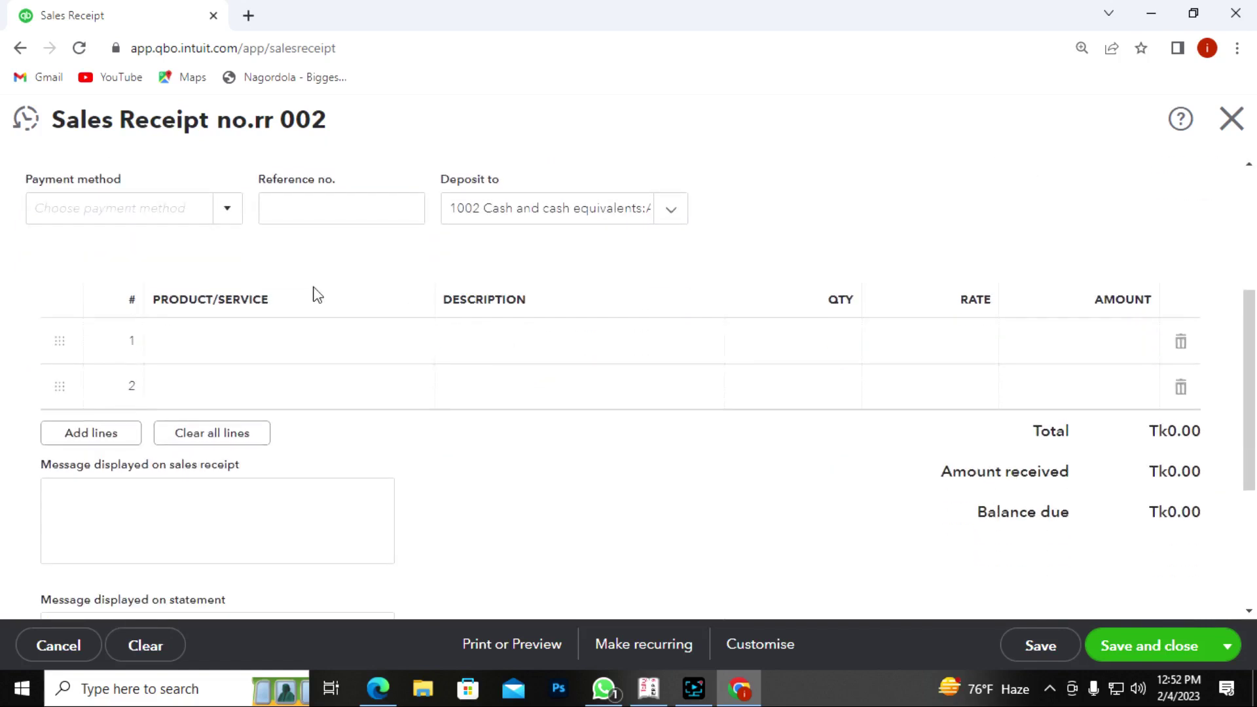
pyautogui.click(230, 221)
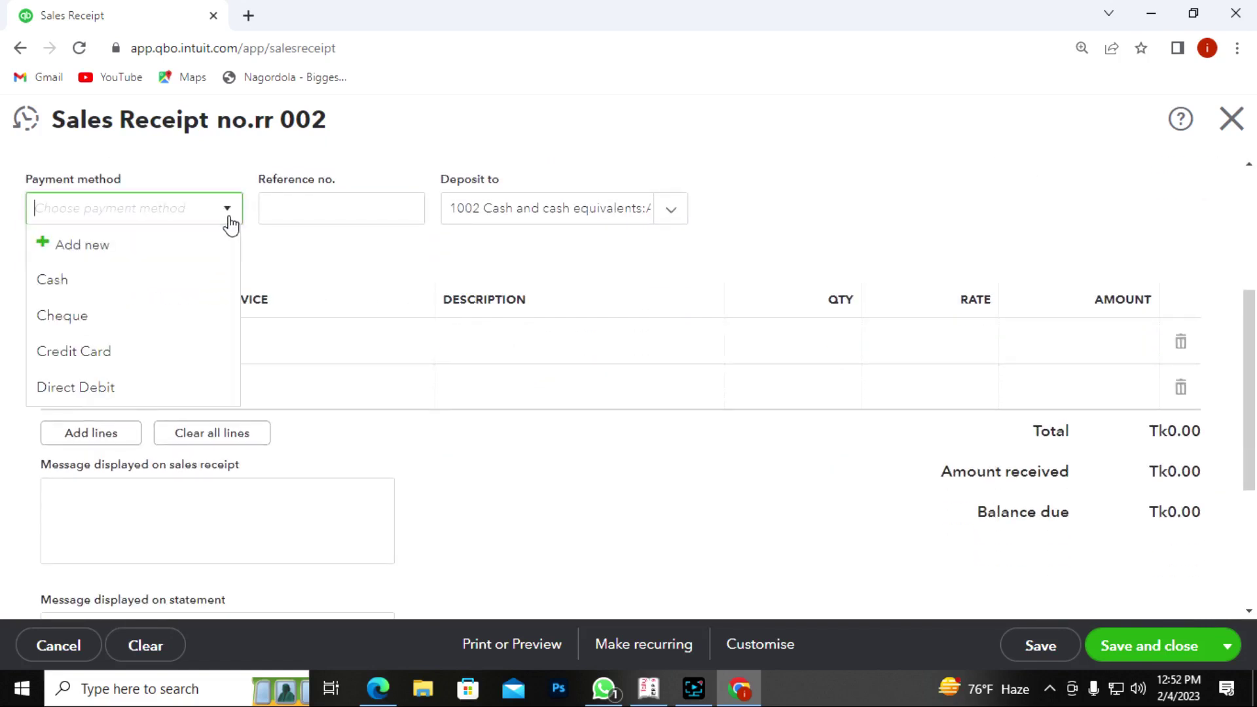
pyautogui.click(69, 317)
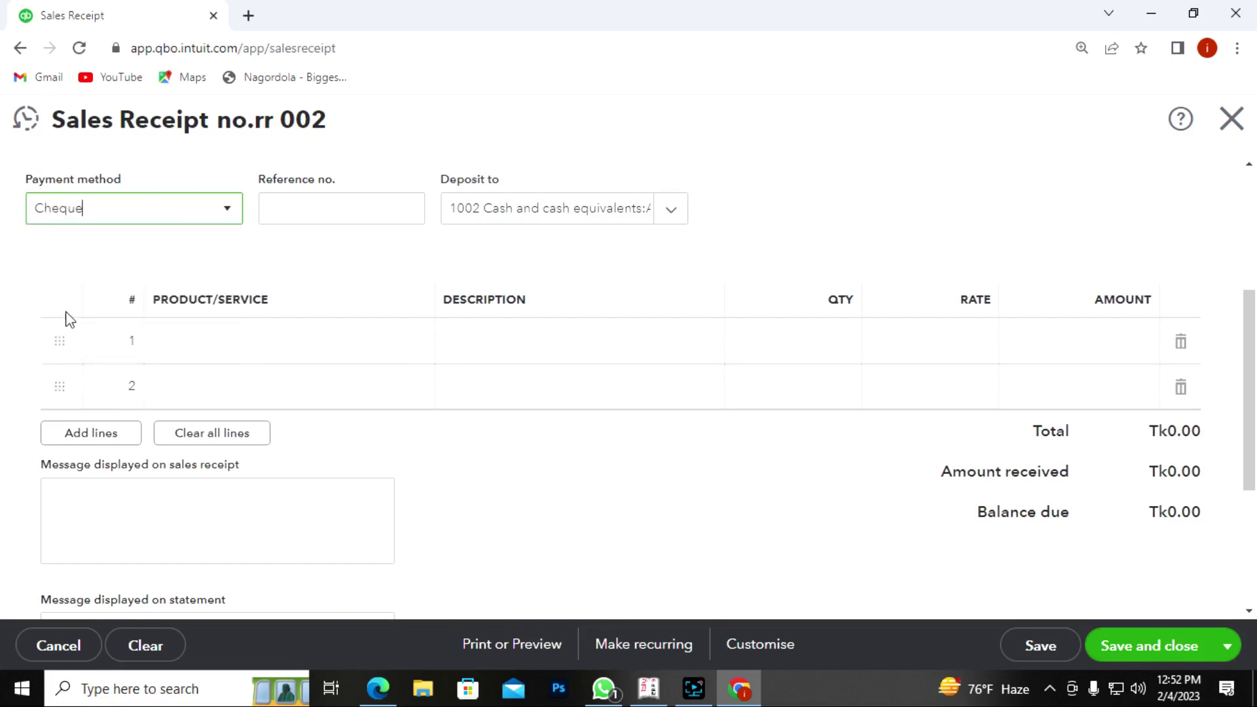
pyautogui.click(330, 214)
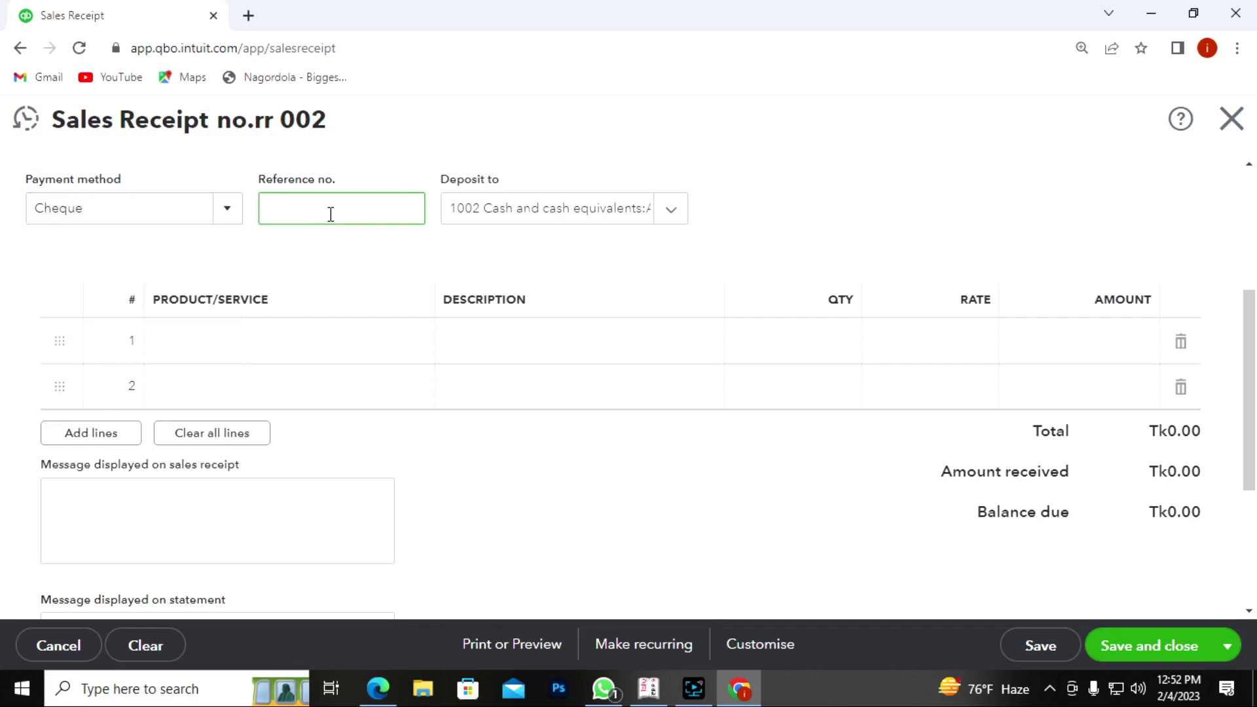
pyautogui.write('CN0123456')
pyautogui.click(603, 209)
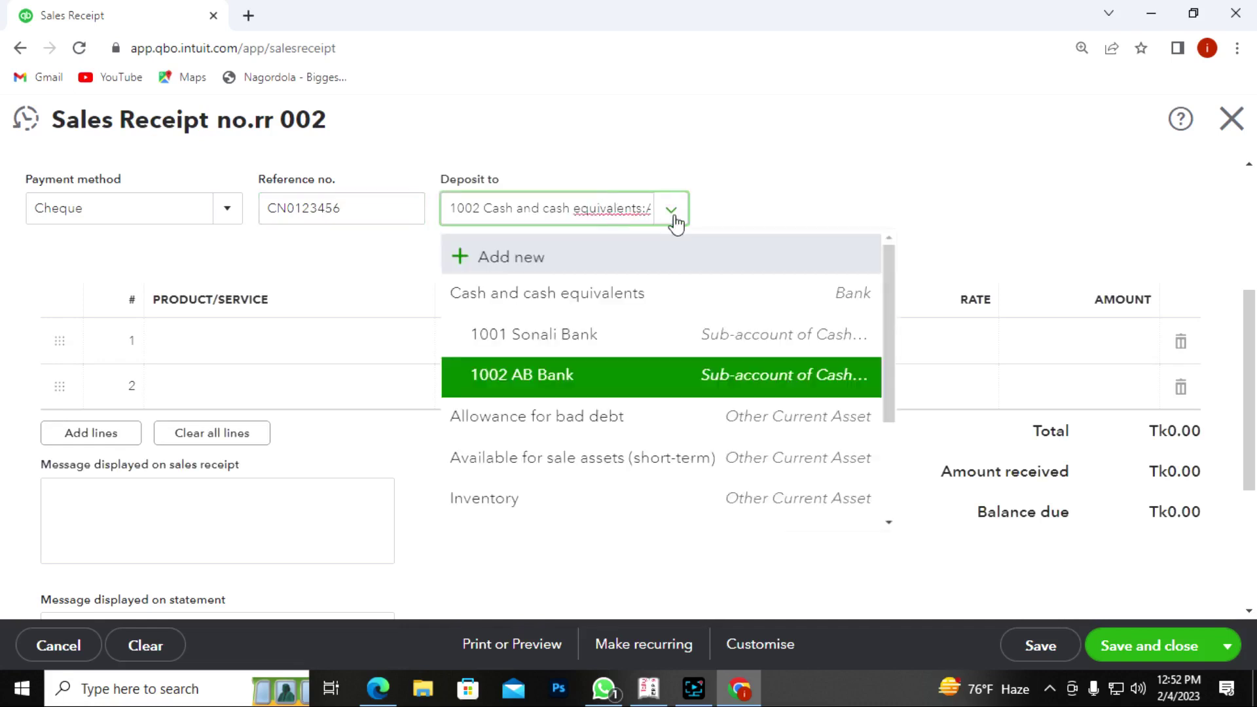
pyautogui.click(595, 340)
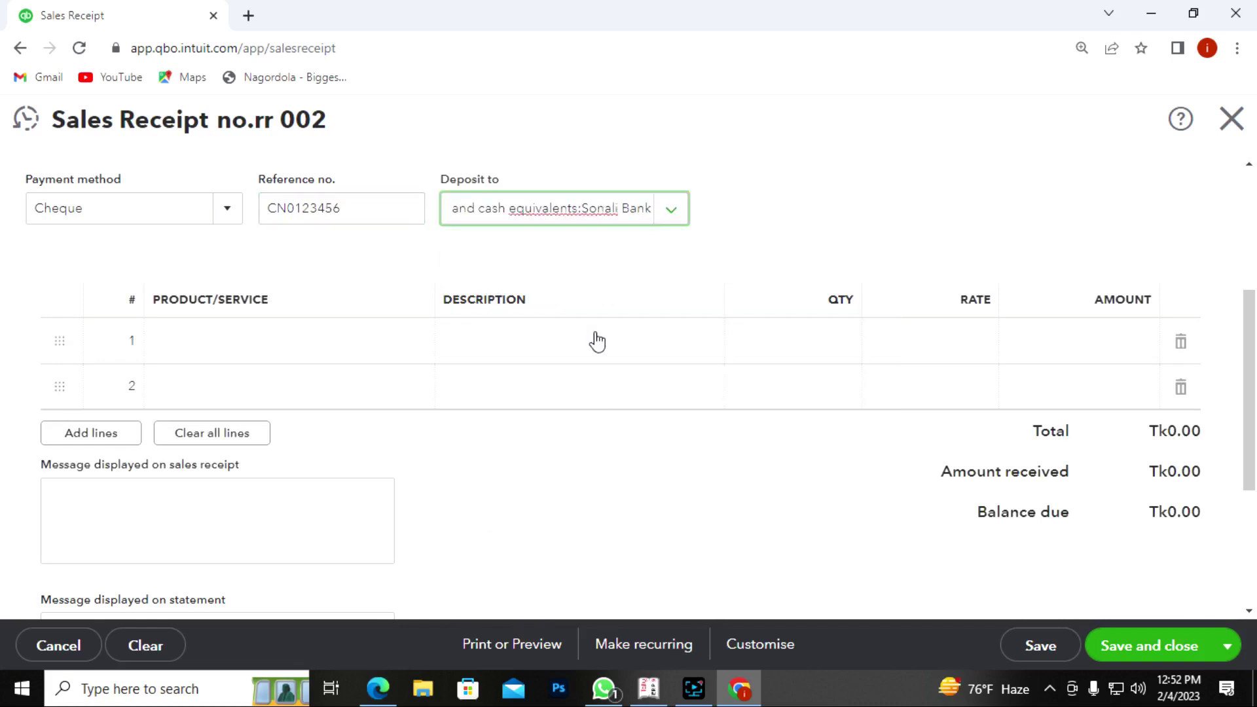
# Set the sales receipt number to SR-002
pyautogui.scroll(4, 634, 292)
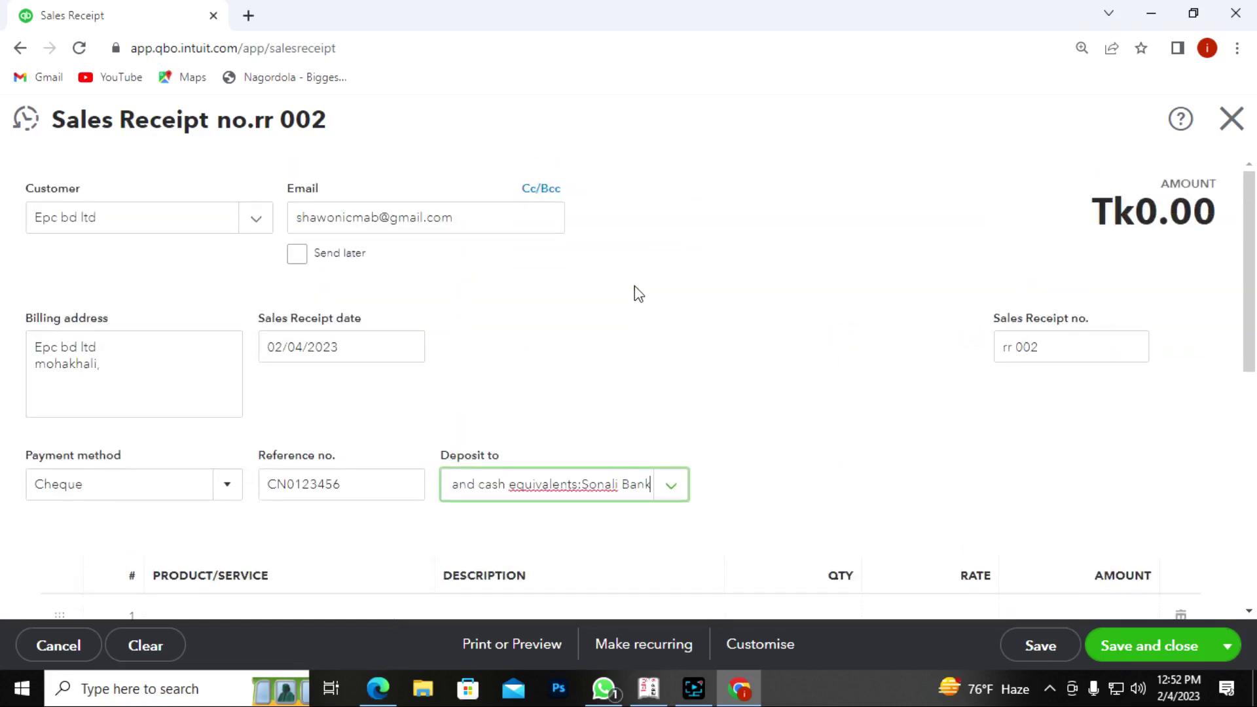
pyautogui.scroll(-4, 634, 292)
pyautogui.scroll(3, 826, 293)
pyautogui.click(1047, 256)
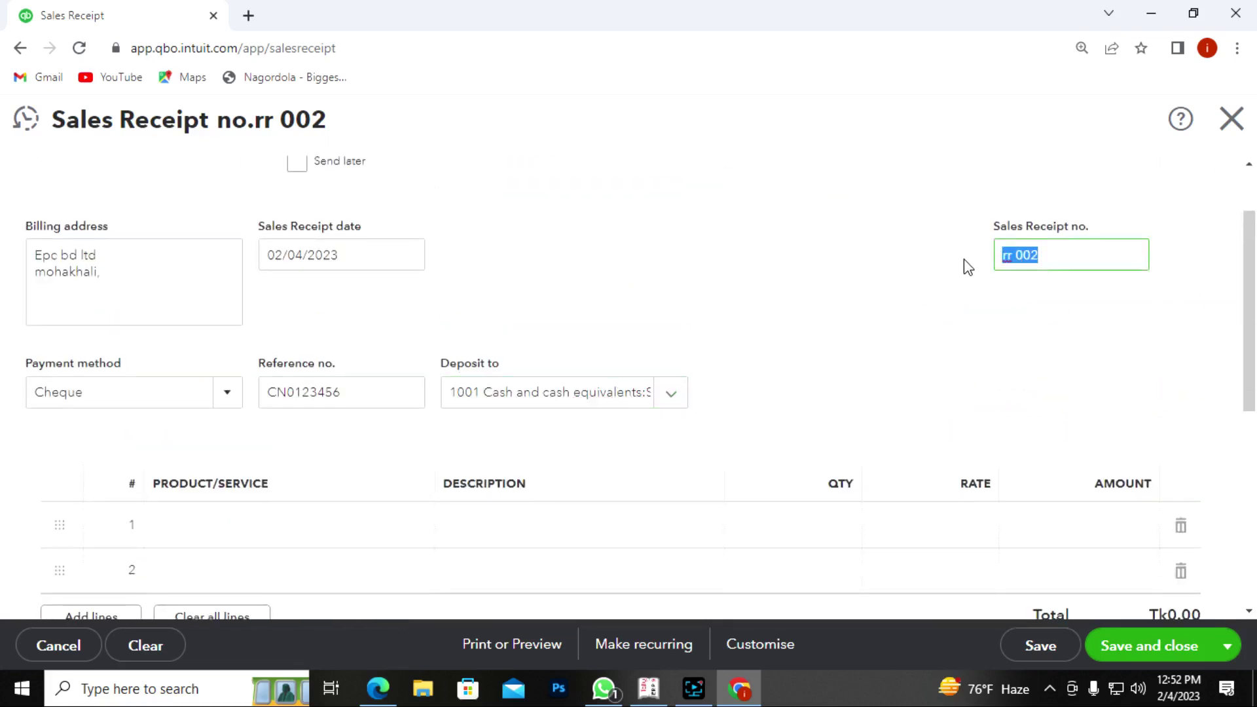
pyautogui.write('SR')
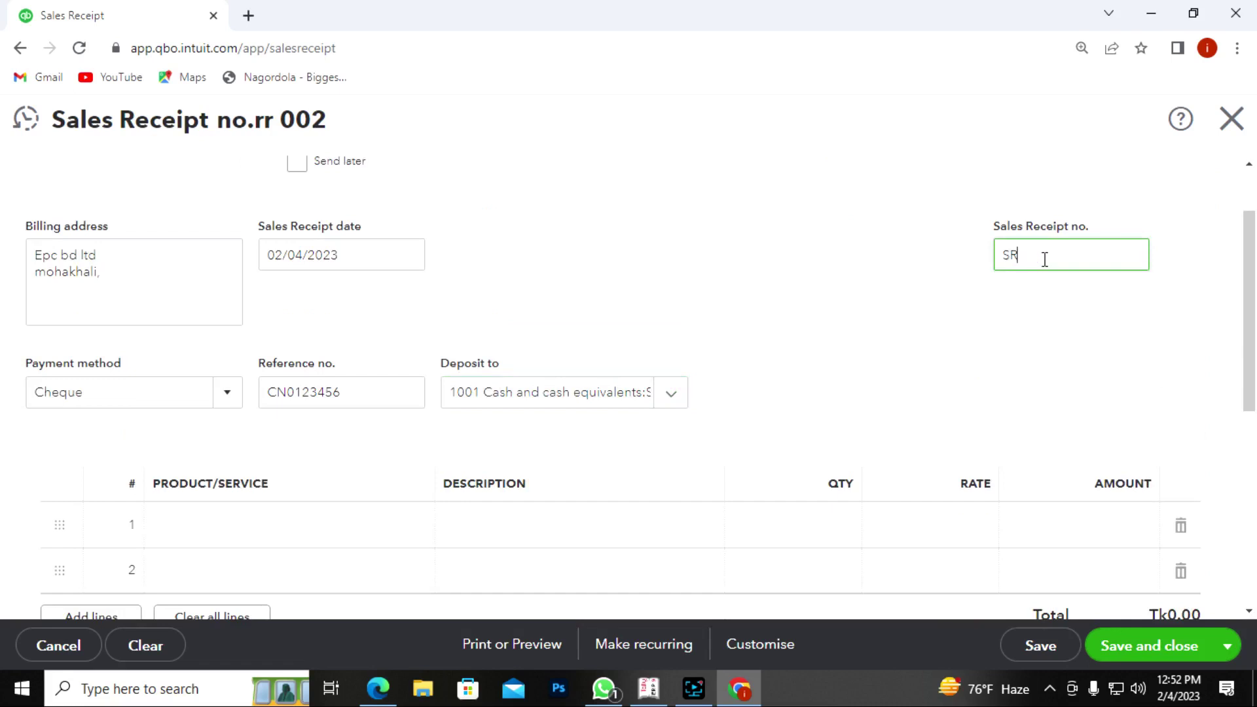
pyautogui.write('-002')
# Add Services as the first line item of the sales receipt with a rate of 3000
pyautogui.scroll(-3, 932, 353)
pyautogui.click(401, 341)
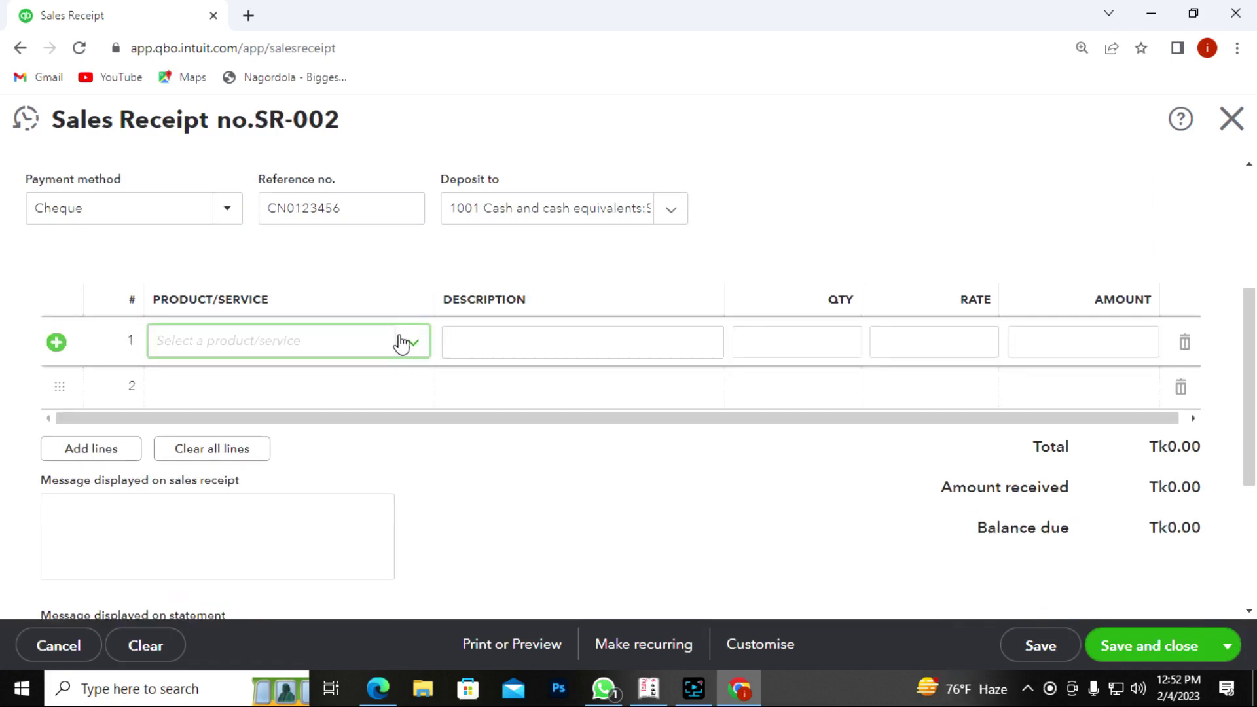
pyautogui.click(412, 342)
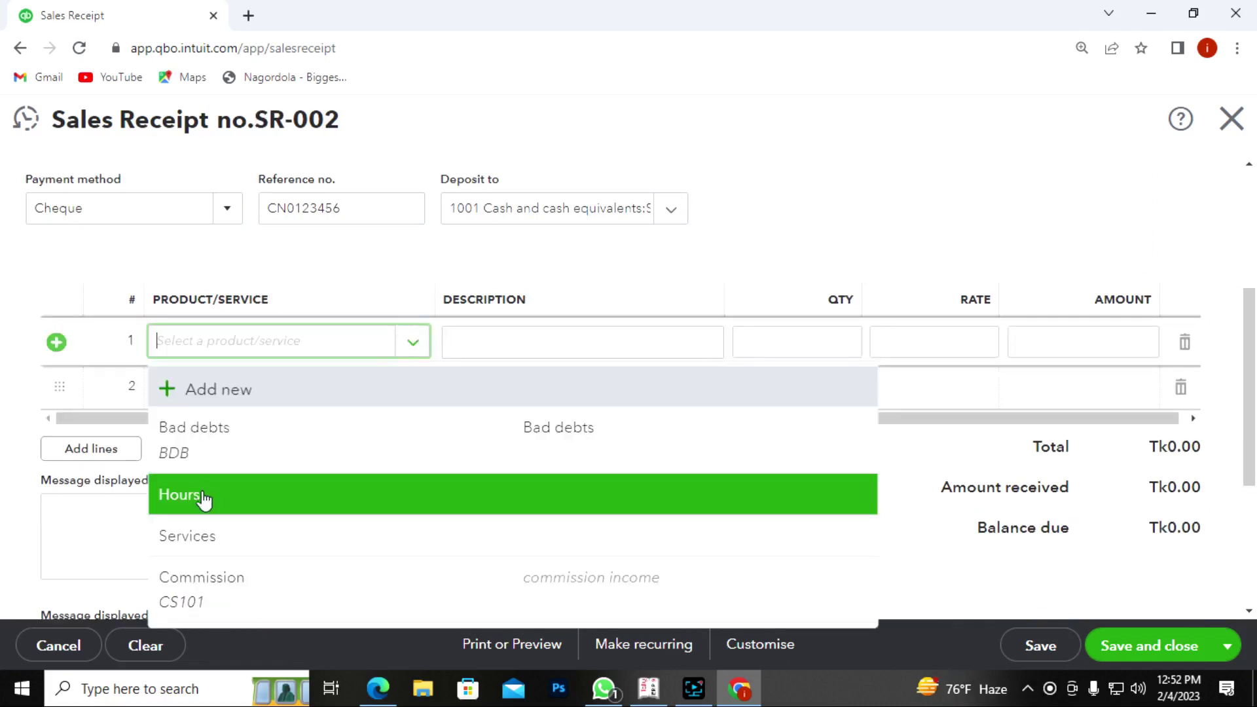
pyautogui.click(200, 534)
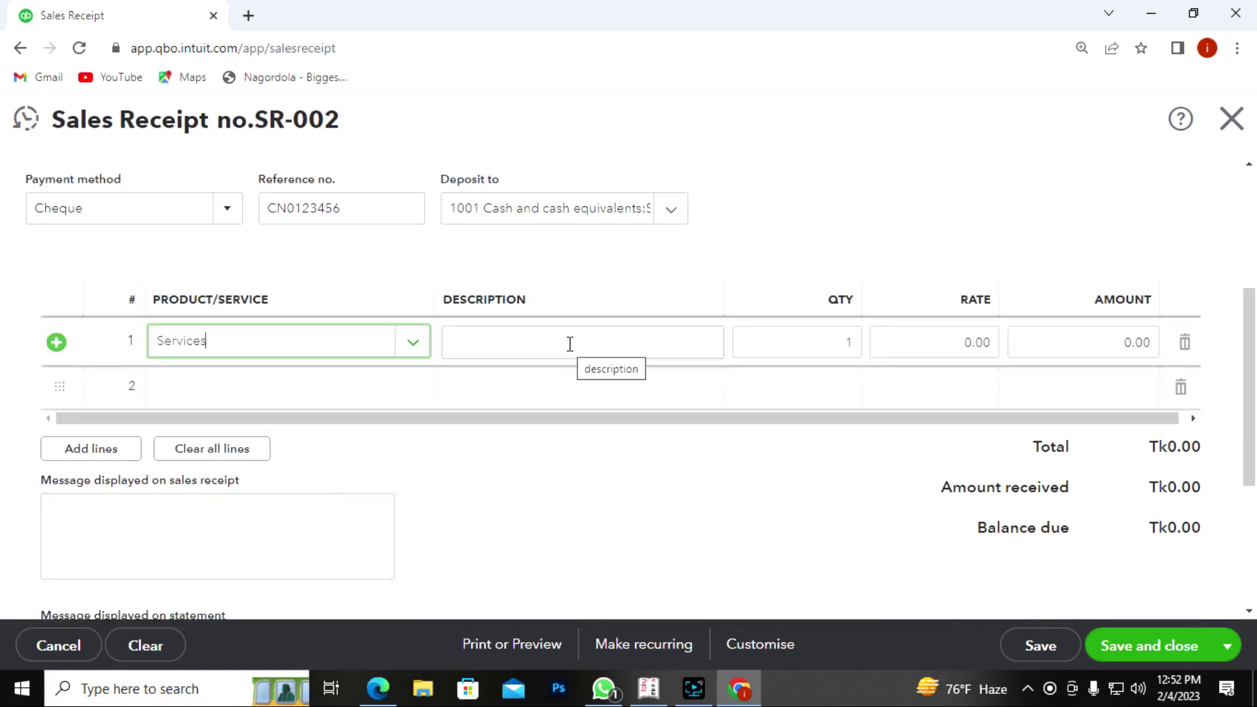
pyautogui.scroll(4, 662, 308)
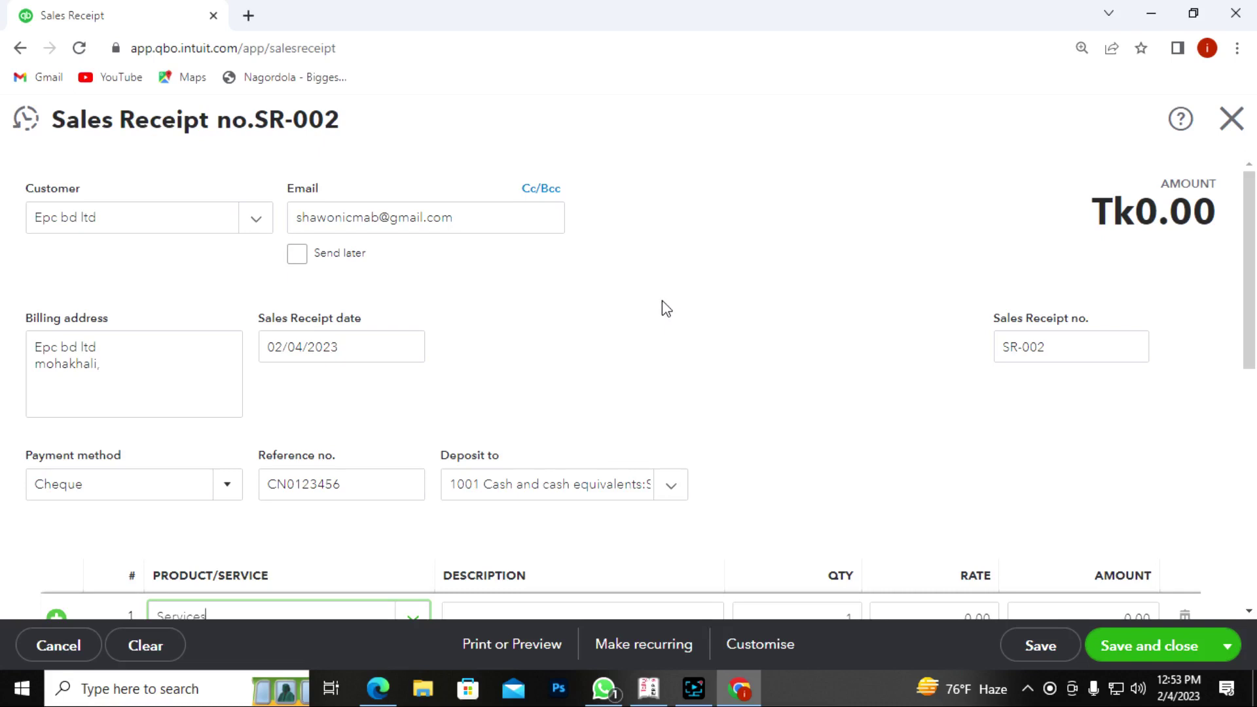
pyautogui.scroll(-3, 664, 308)
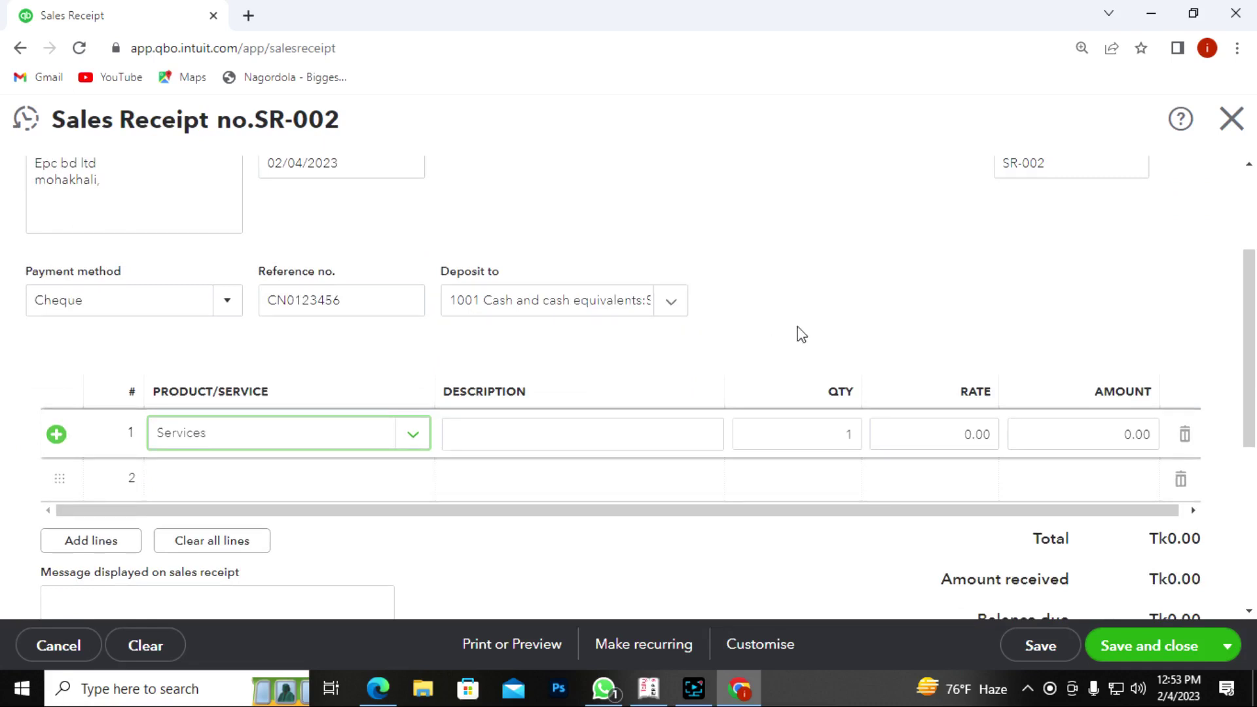
pyautogui.scroll(1, 796, 334)
pyautogui.scroll(-1, 732, 368)
pyautogui.click(938, 432)
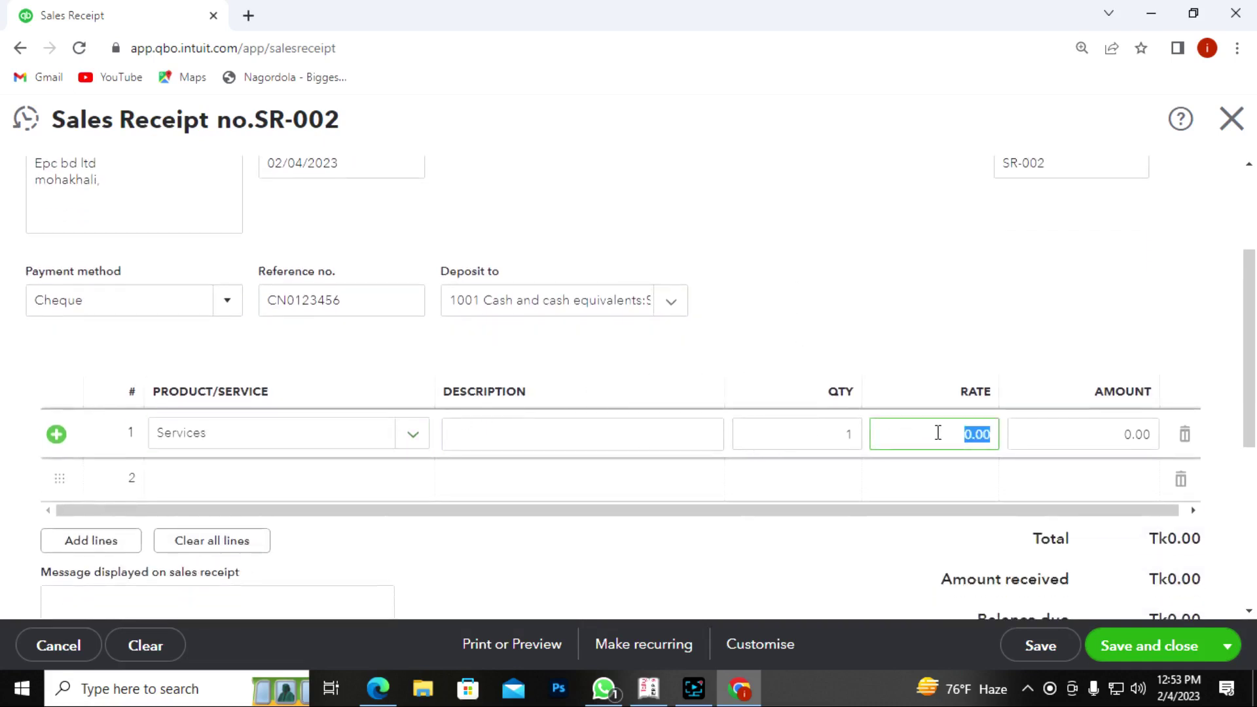
pyautogui.write('3000')
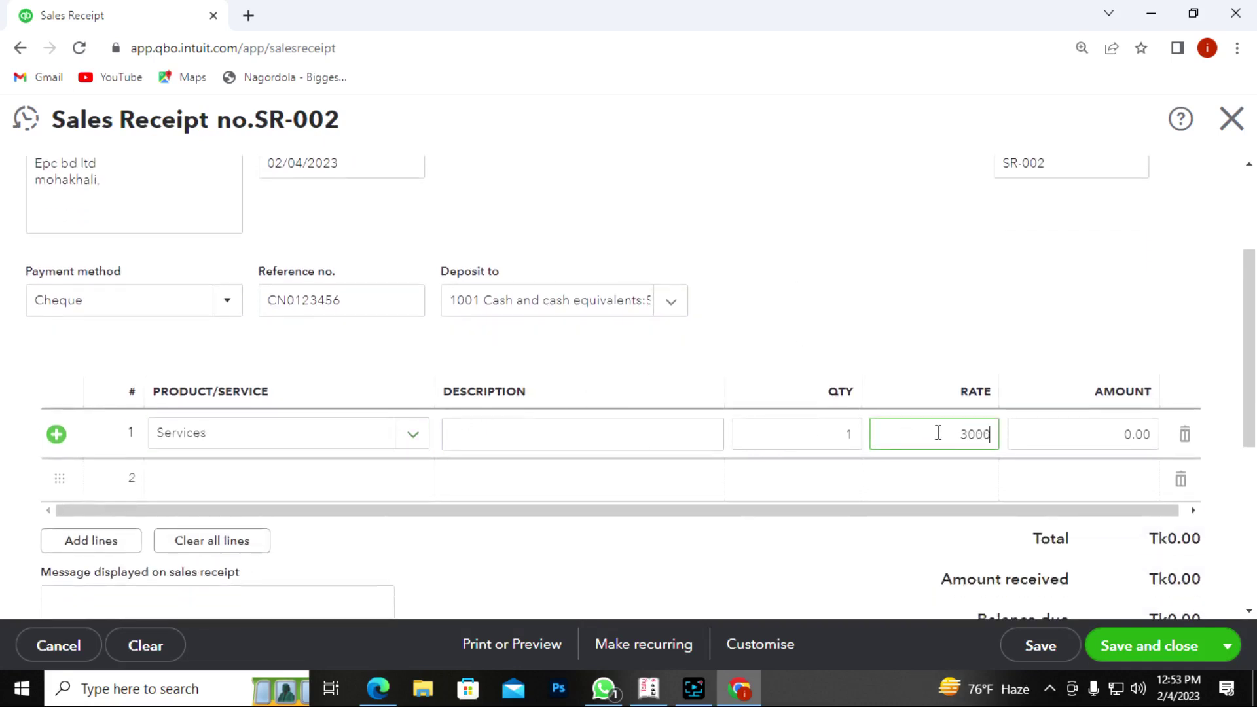
pyautogui.click(913, 487)
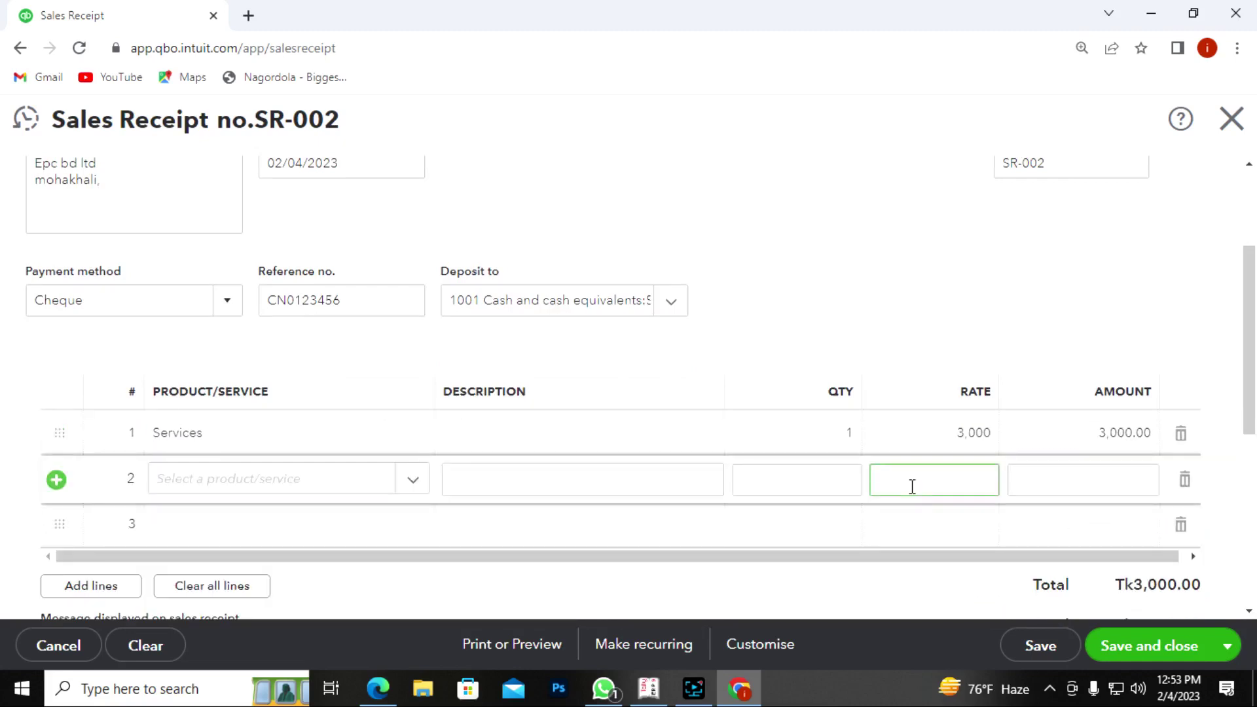
# Set the sales receipt date to 02/01/2023, then save and close the receipt
pyautogui.scroll(2, 728, 538)
pyautogui.scroll(-4, 728, 538)
pyautogui.scroll(4, 728, 537)
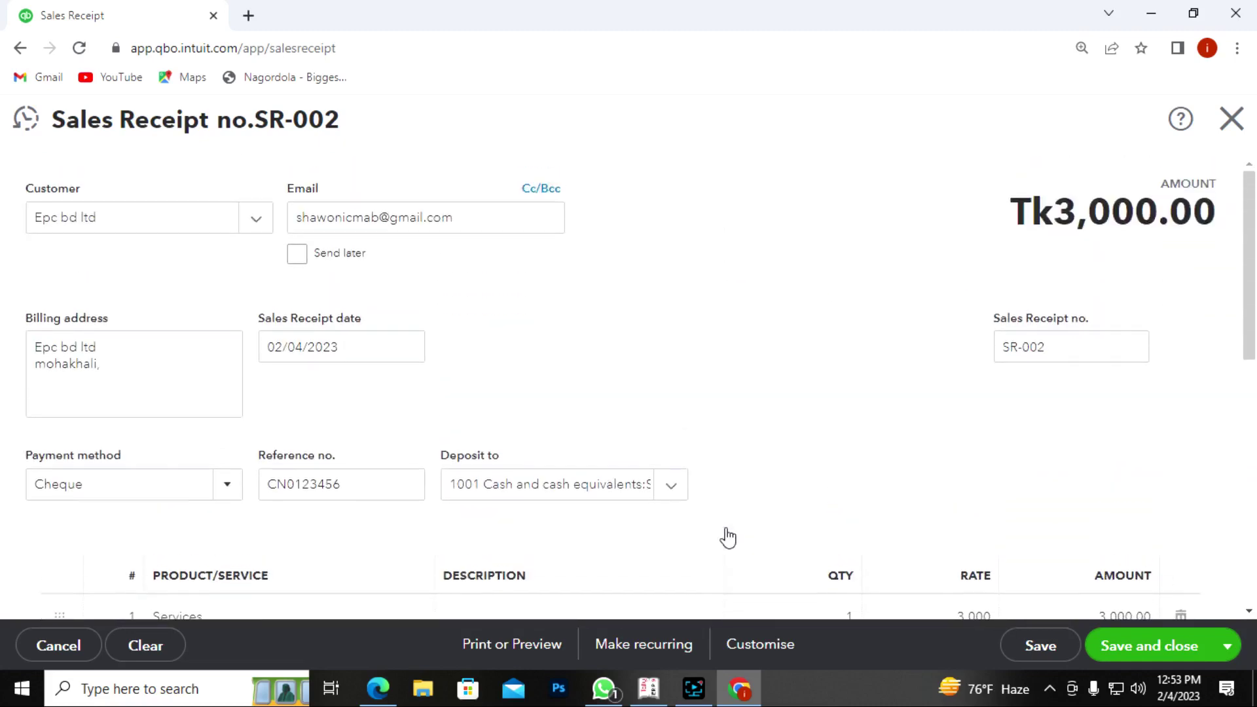
pyautogui.scroll(-6, 726, 529)
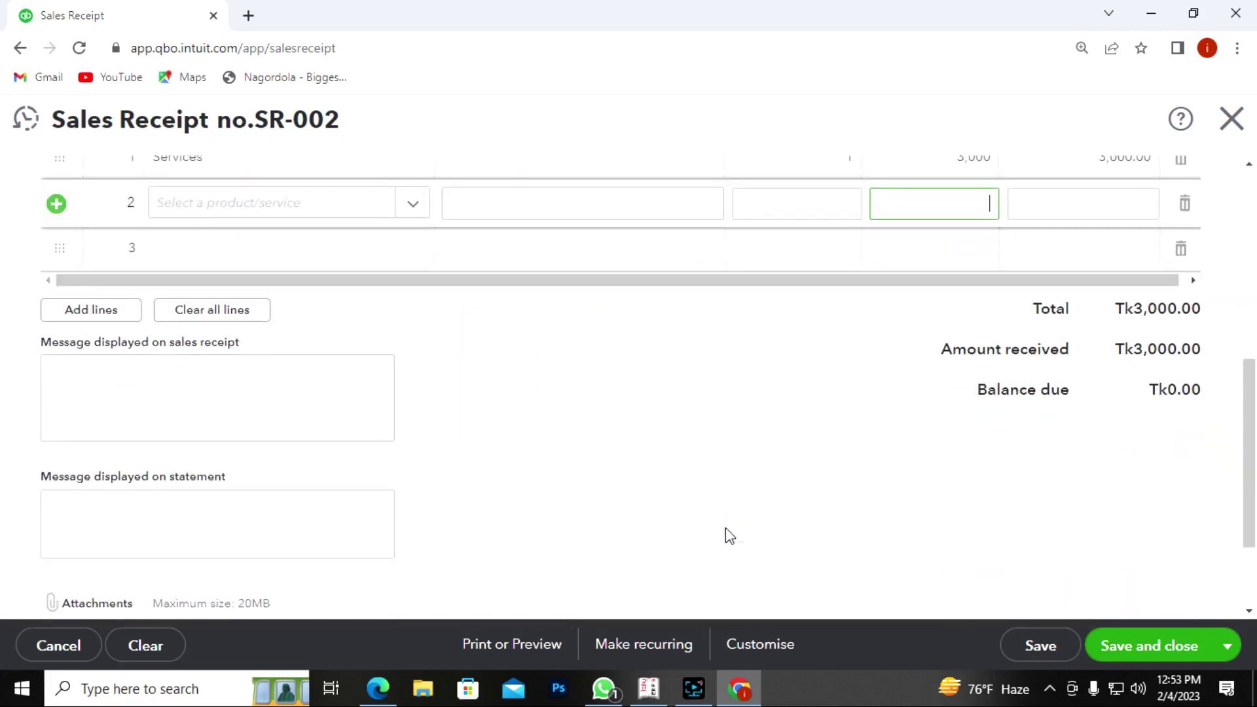
pyautogui.scroll(1, 725, 529)
pyautogui.scroll(2, 725, 528)
pyautogui.scroll(4, 312, 286)
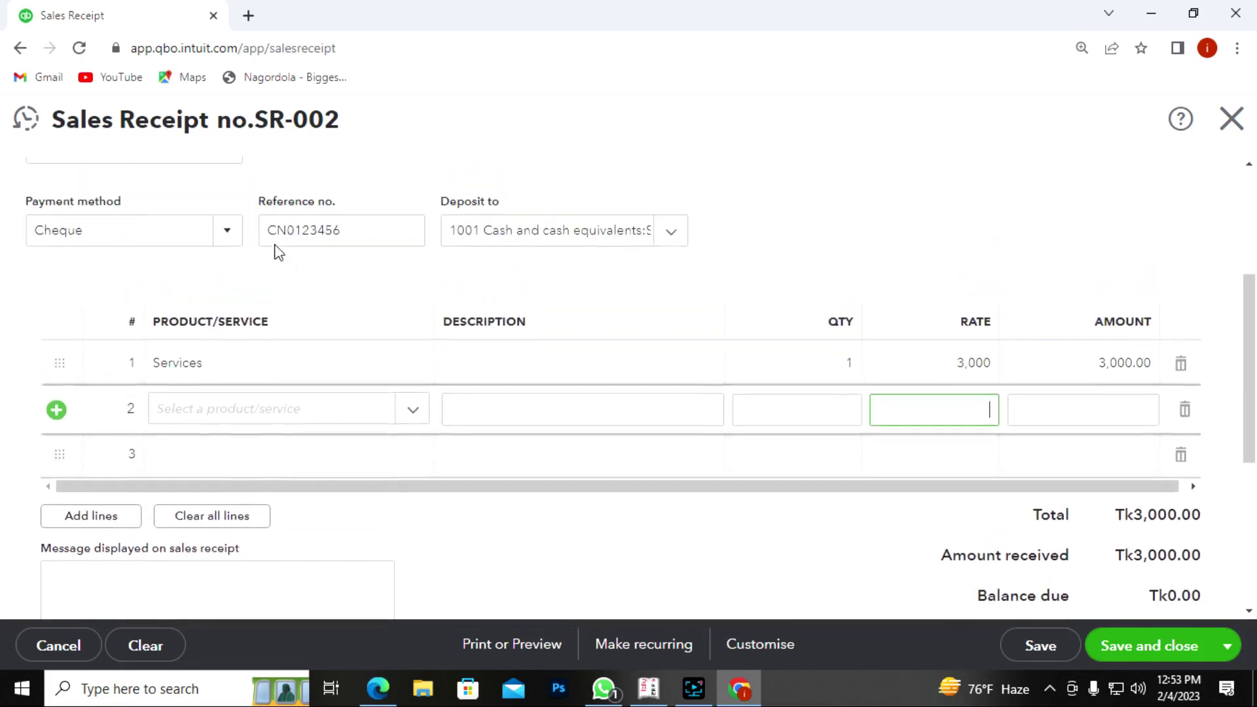
pyautogui.click(310, 347)
pyautogui.click(405, 350)
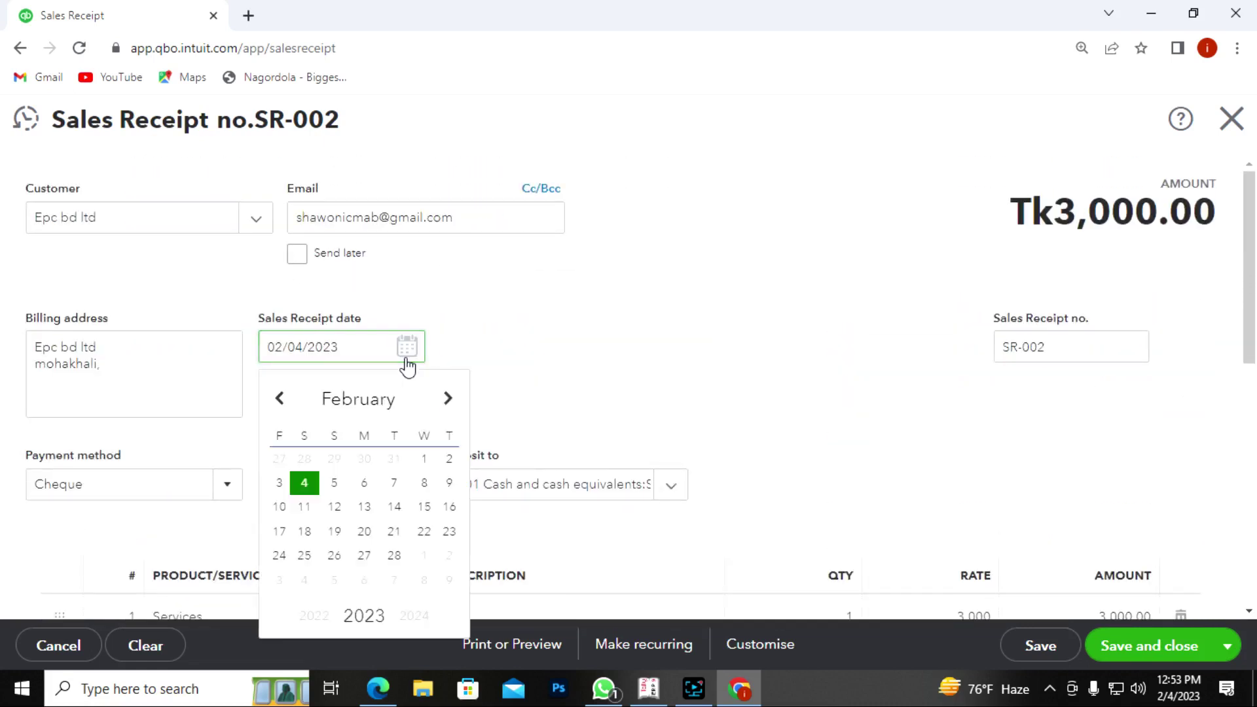
pyautogui.click(424, 459)
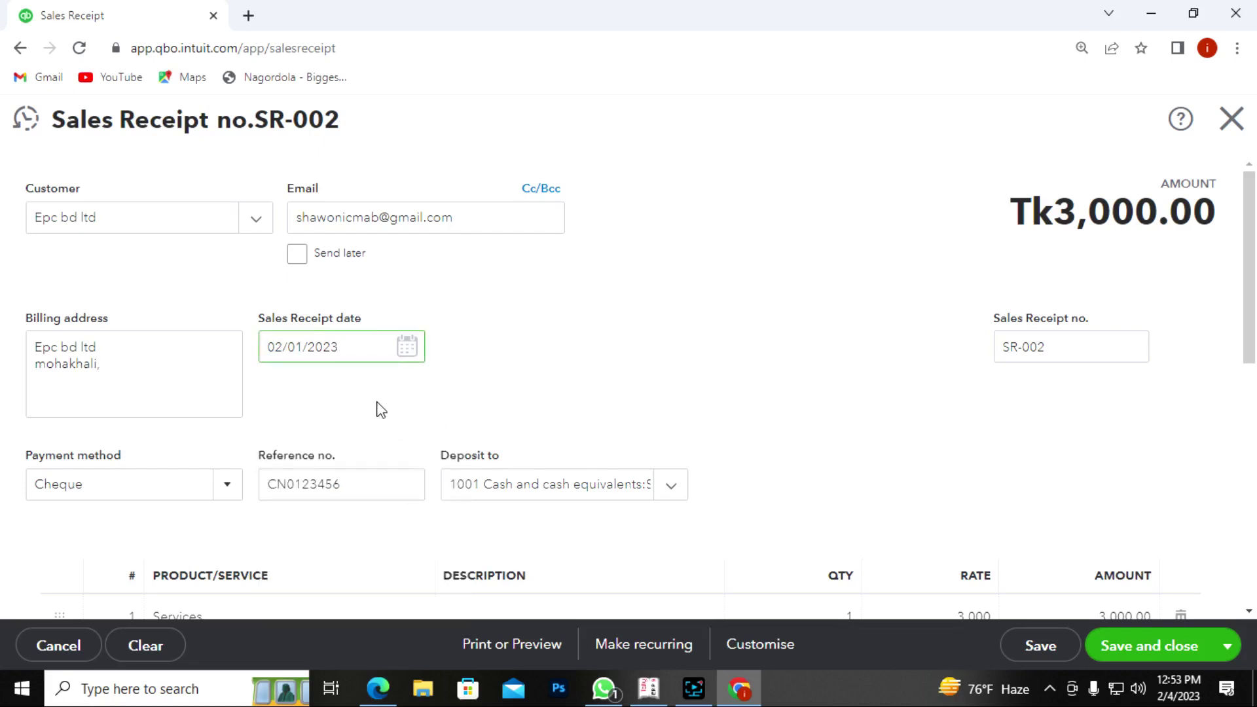
pyautogui.scroll(-5, 714, 438)
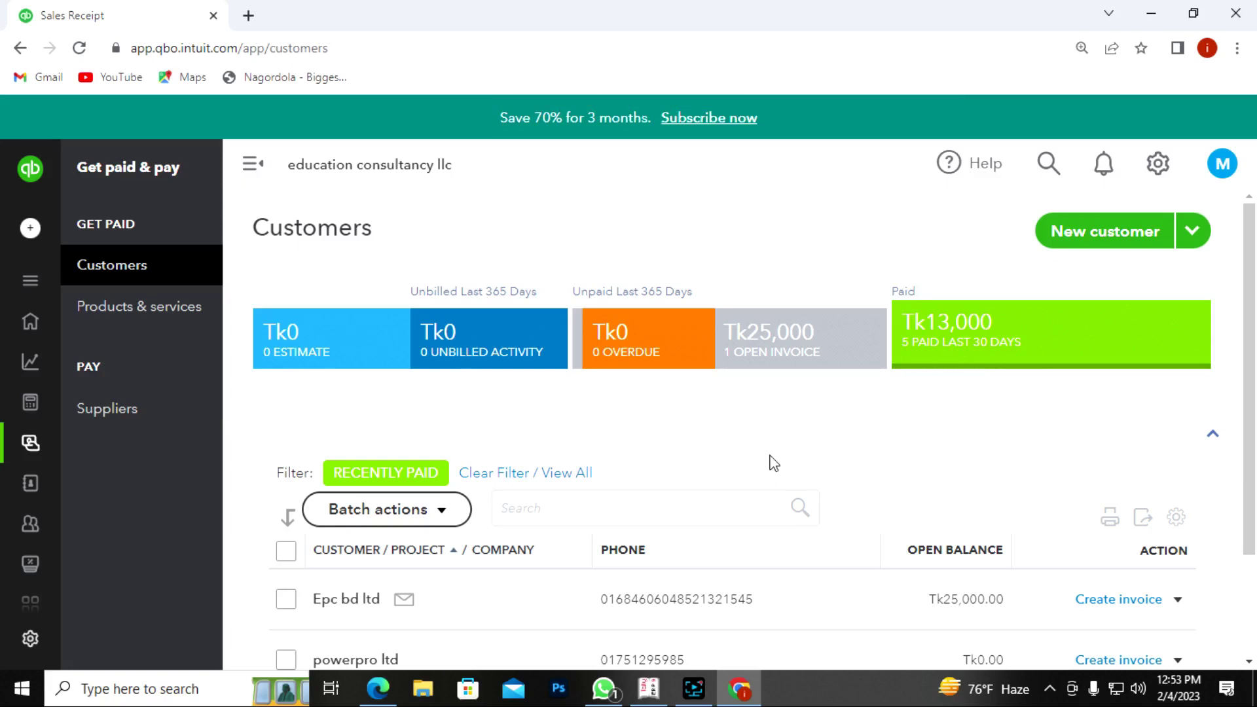
# Open the Profit and Loss report from the standard business overview reports
pyautogui.moveTo(33, 337)
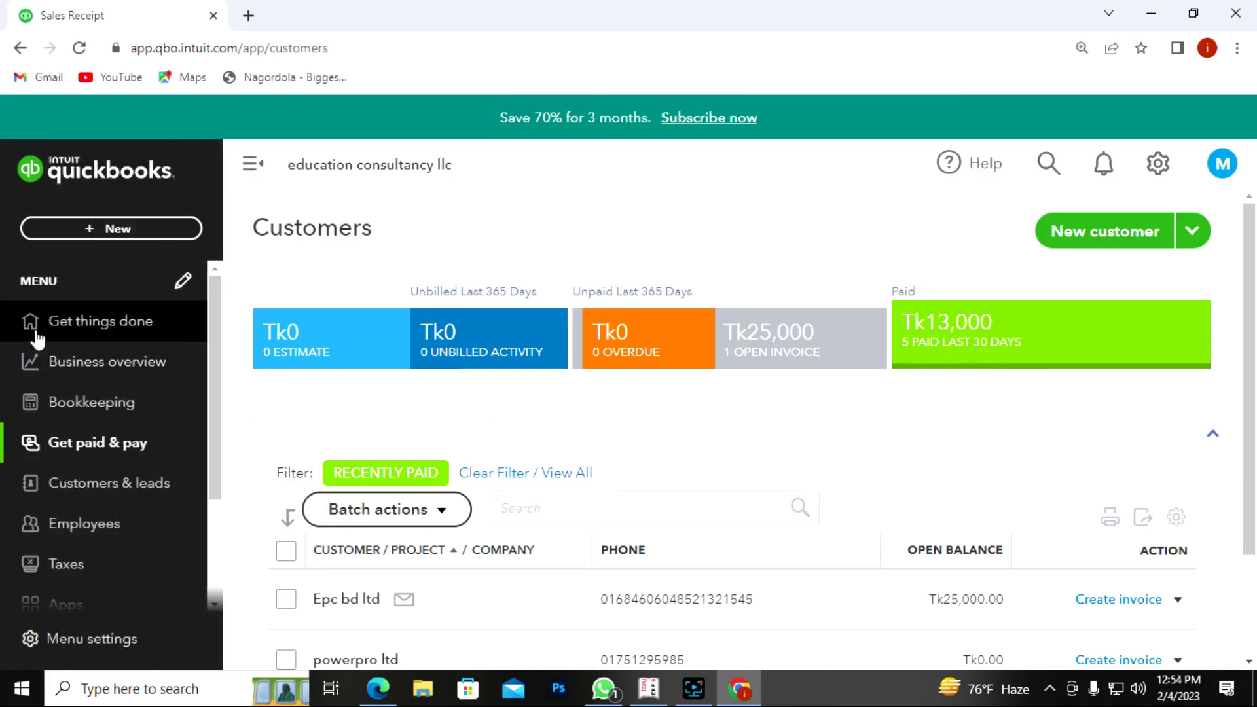
pyautogui.click(68, 370)
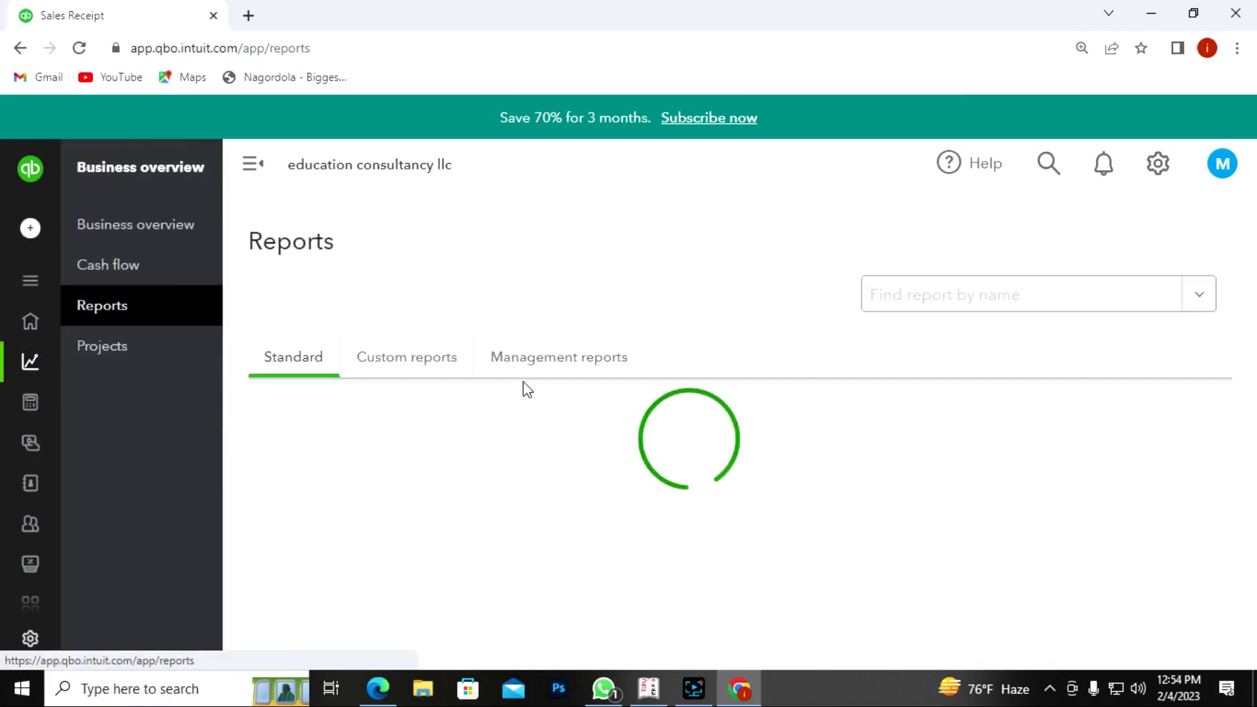
pyautogui.scroll(-2, 478, 435)
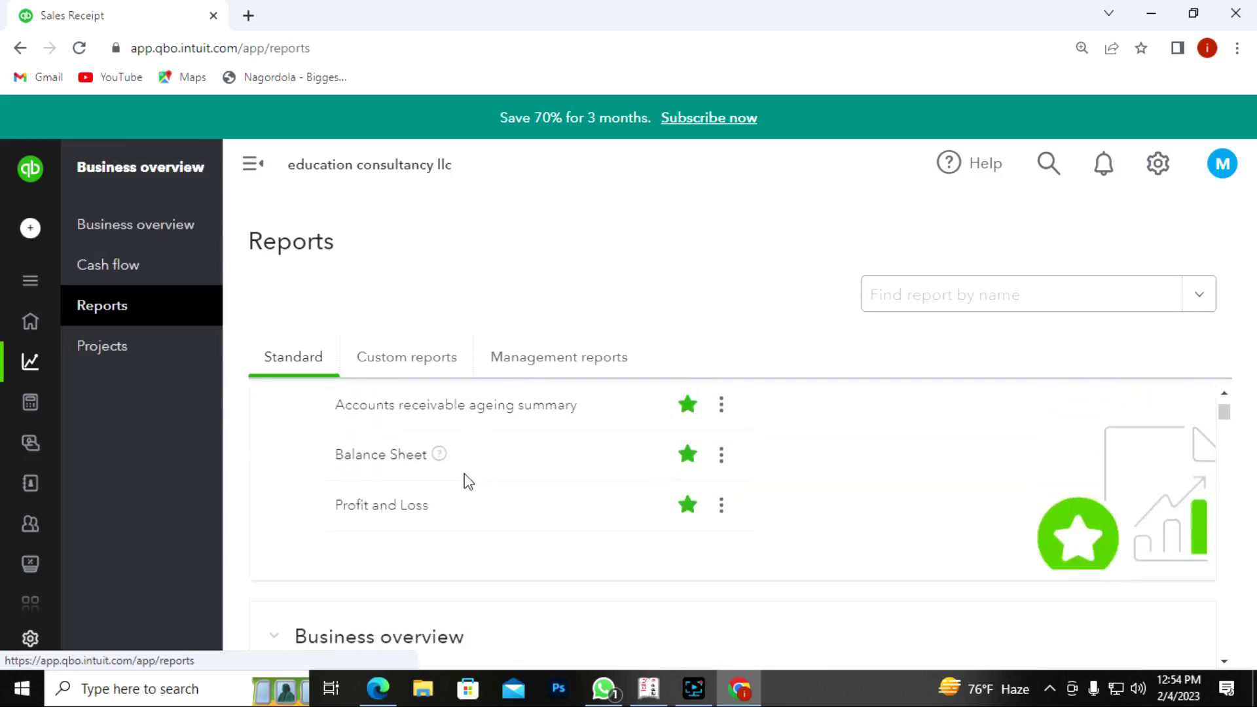
pyautogui.scroll(2, 466, 483)
pyautogui.scroll(-5, 483, 469)
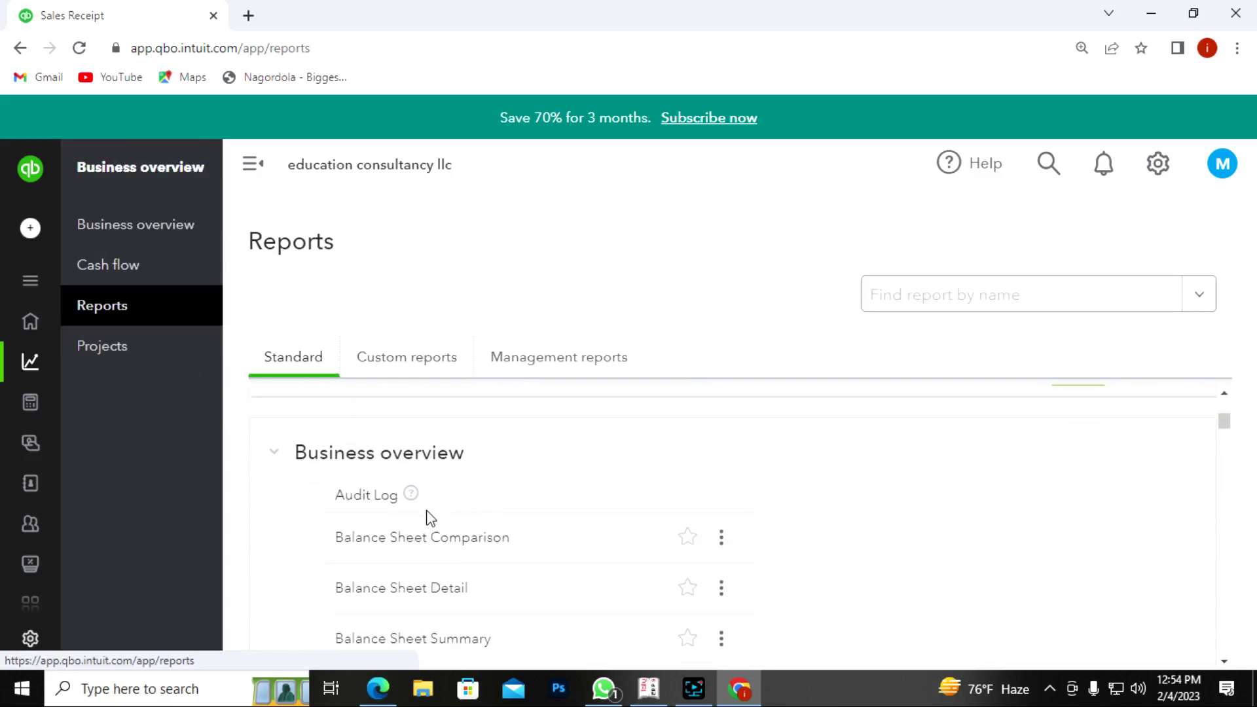
pyautogui.scroll(-10, 430, 517)
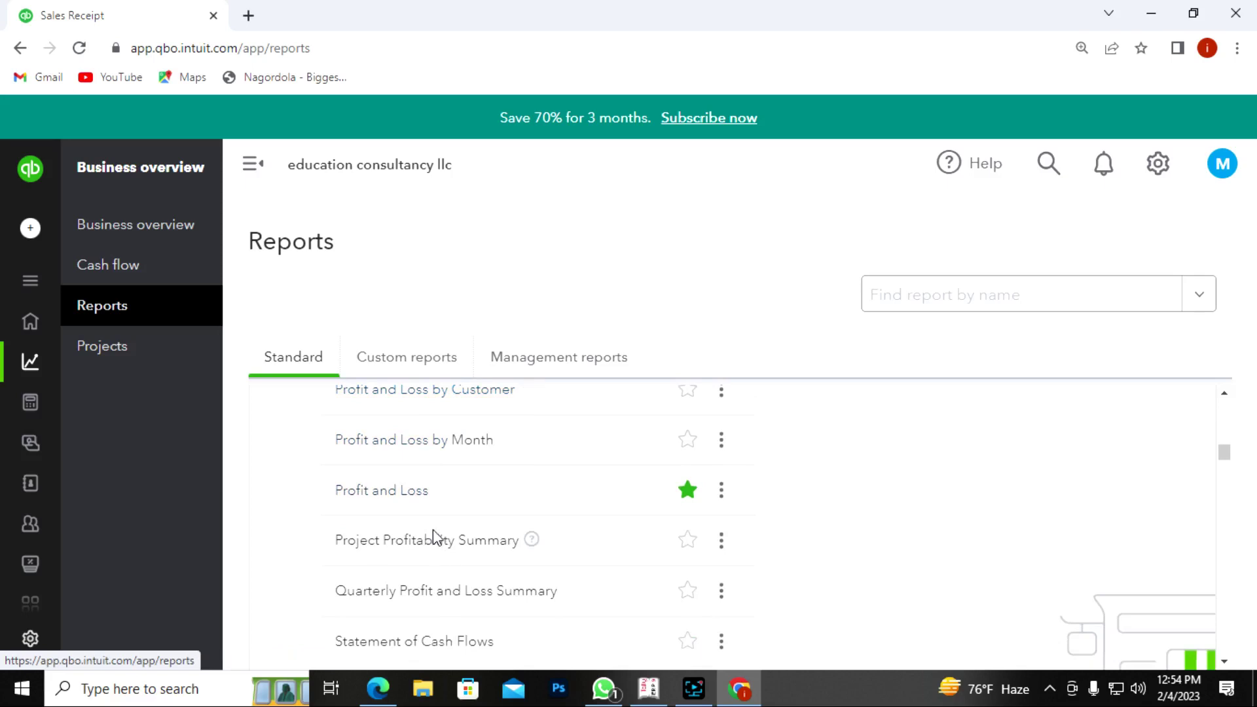
pyautogui.scroll(-3, 433, 529)
pyautogui.scroll(3, 435, 533)
pyautogui.click(381, 498)
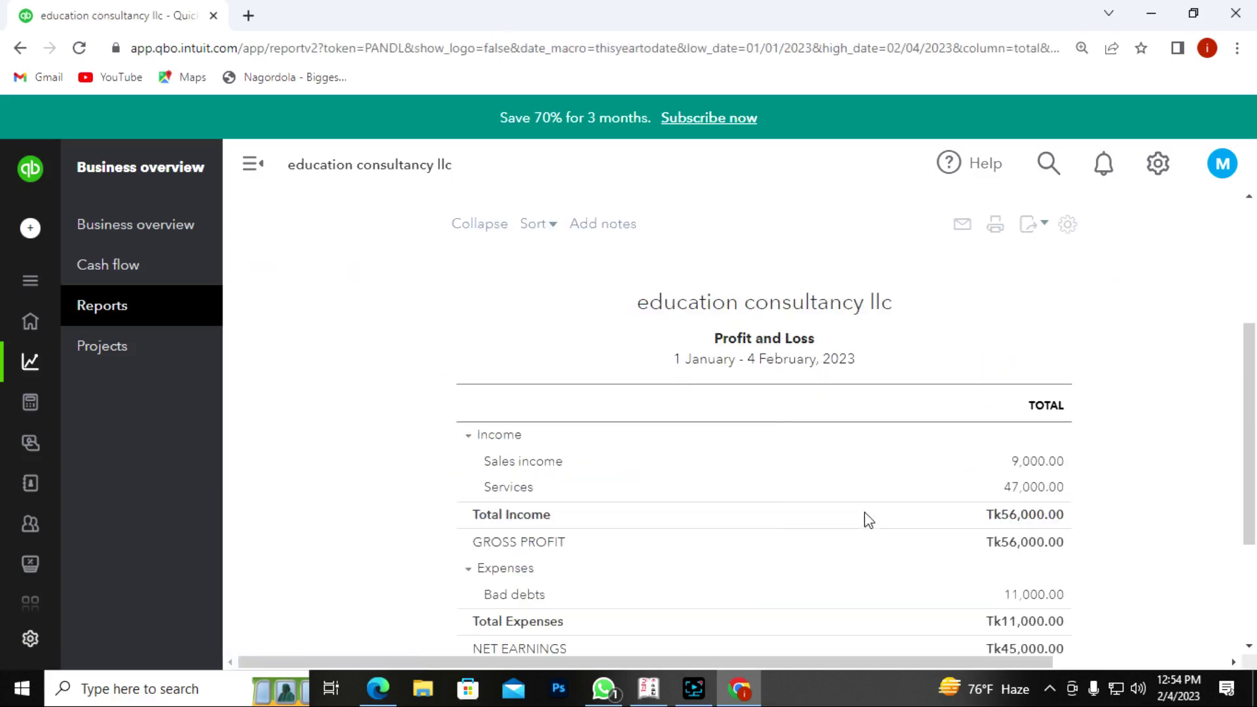
# Open the transaction detail behind the Services income and examine the SR-002 entry's type, split account and amount
pyautogui.click(1041, 491)
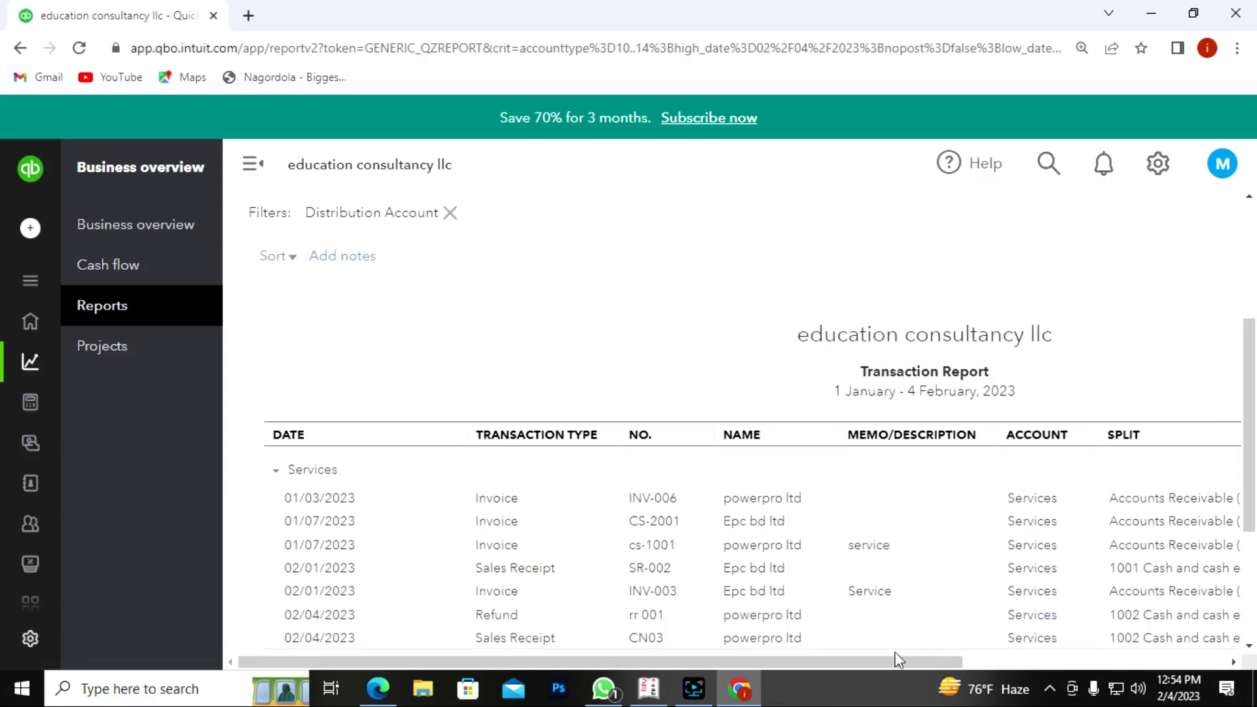
pyautogui.moveTo(875, 662); pyautogui.dragTo(1149, 650)
pyautogui.scroll(-2, 1144, 599)
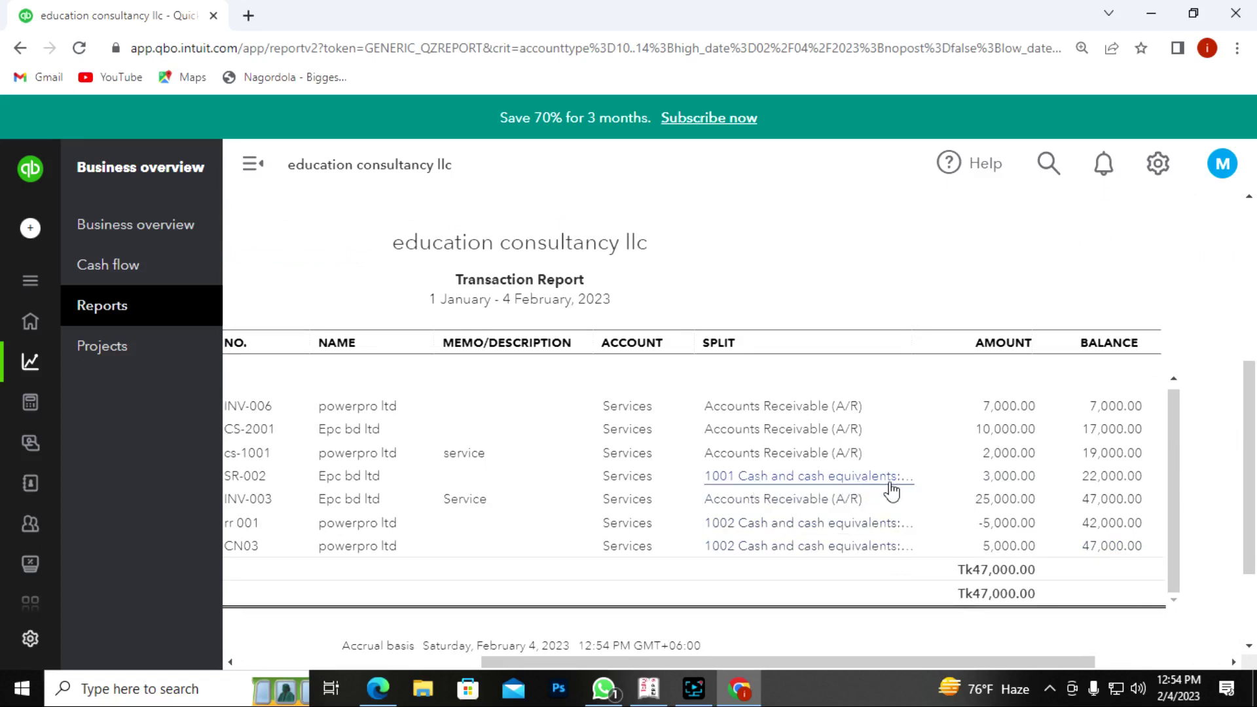
pyautogui.moveTo(816, 666); pyautogui.dragTo(621, 650)
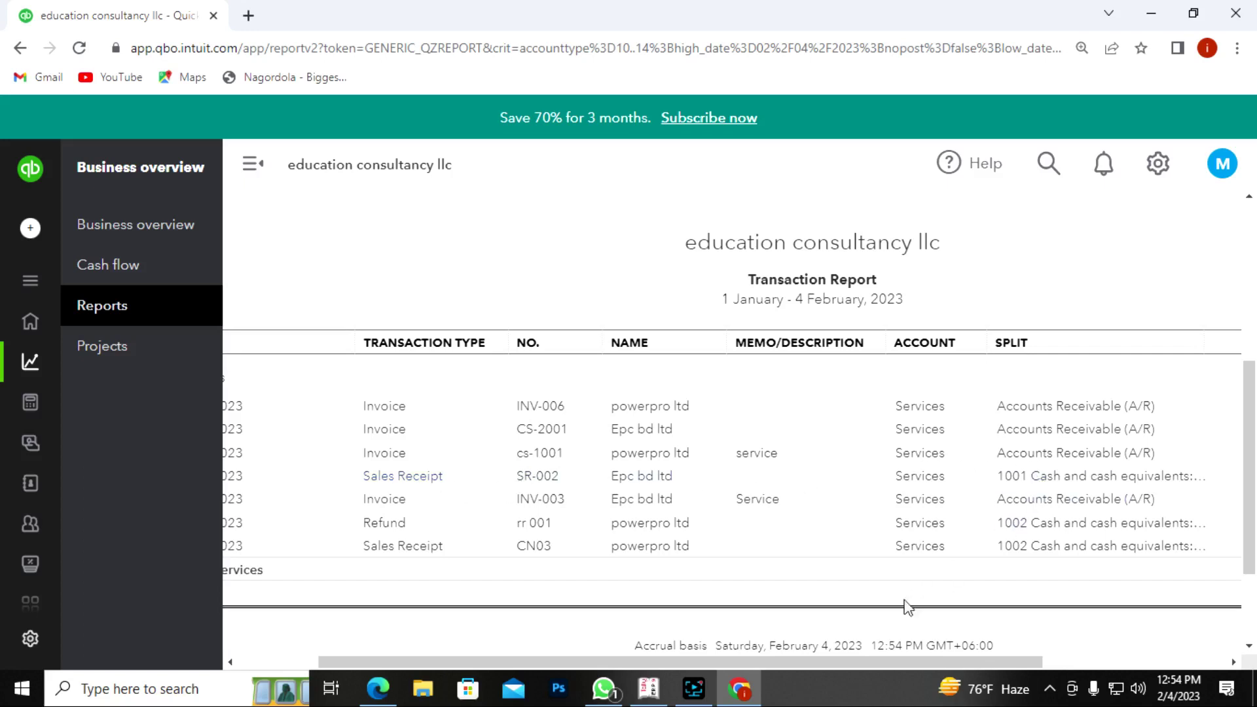
pyautogui.moveTo(855, 659); pyautogui.dragTo(1054, 651)
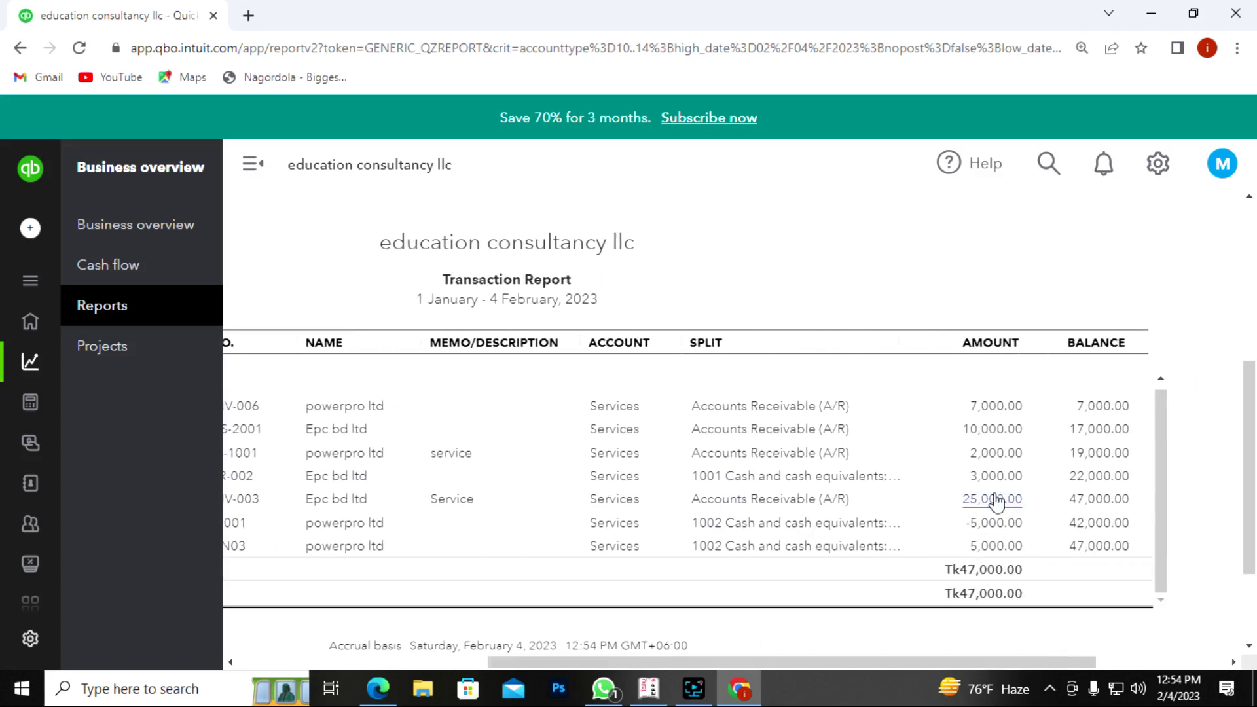
pyautogui.moveTo(905, 662); pyautogui.dragTo(628, 649)
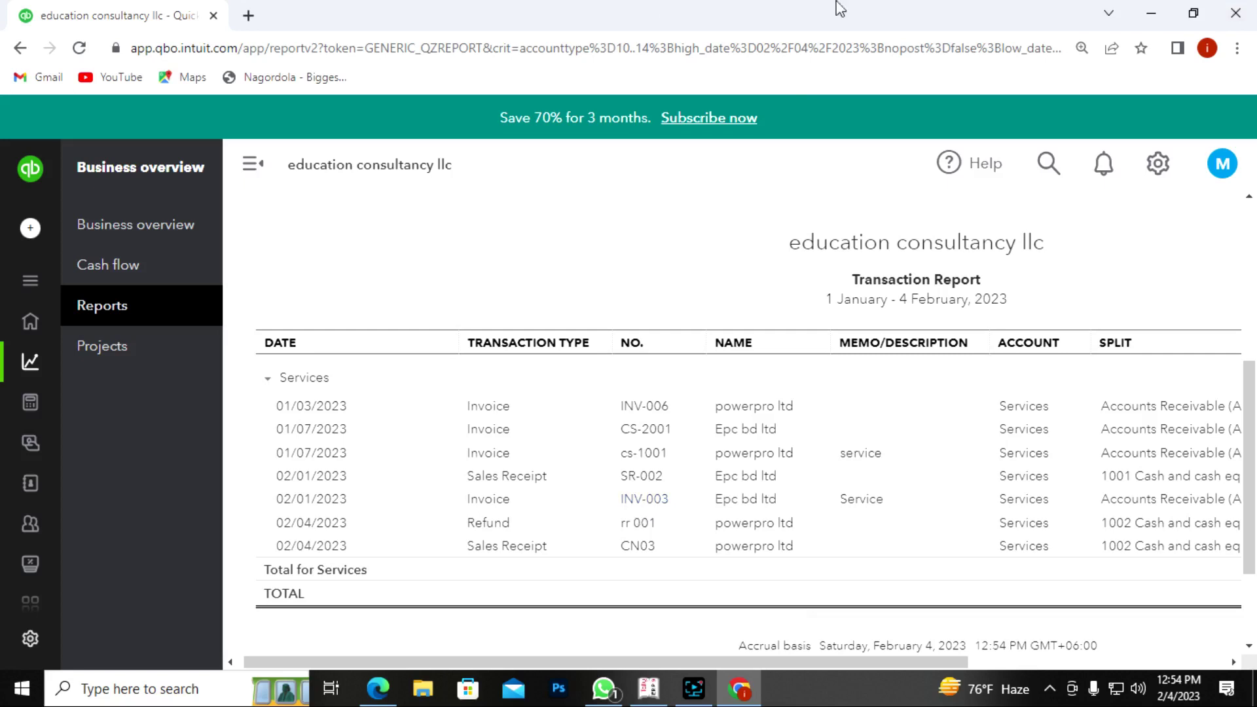
# Return from the transaction detail to the reports list and open the Balance Sheet report
pyautogui.moveTo(22, 315)
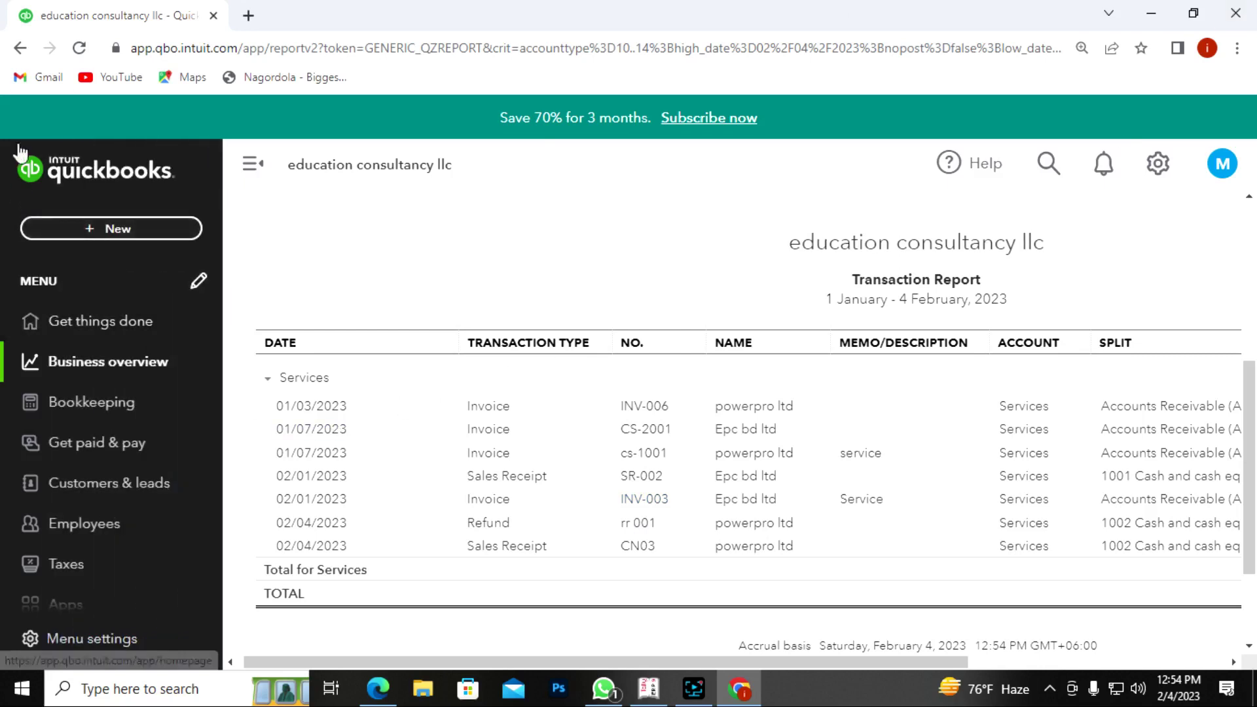
pyautogui.click(20, 50)
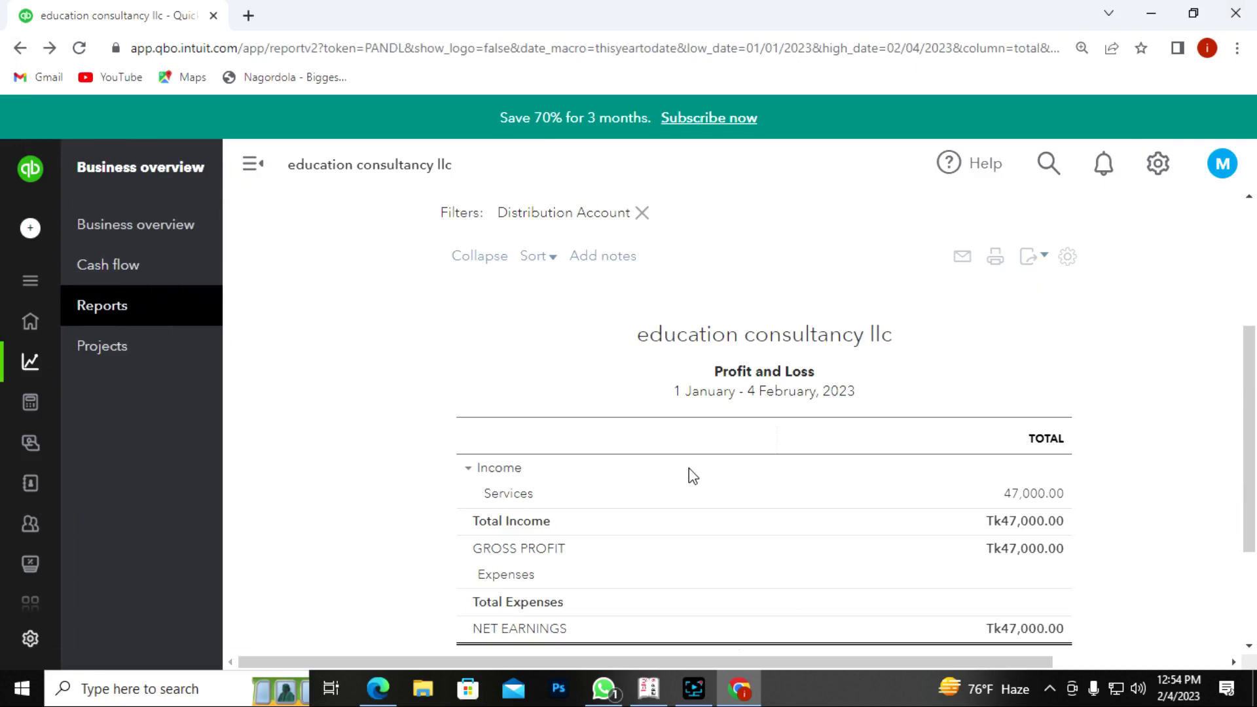
pyautogui.scroll(-3, 692, 477)
pyautogui.scroll(5, 626, 505)
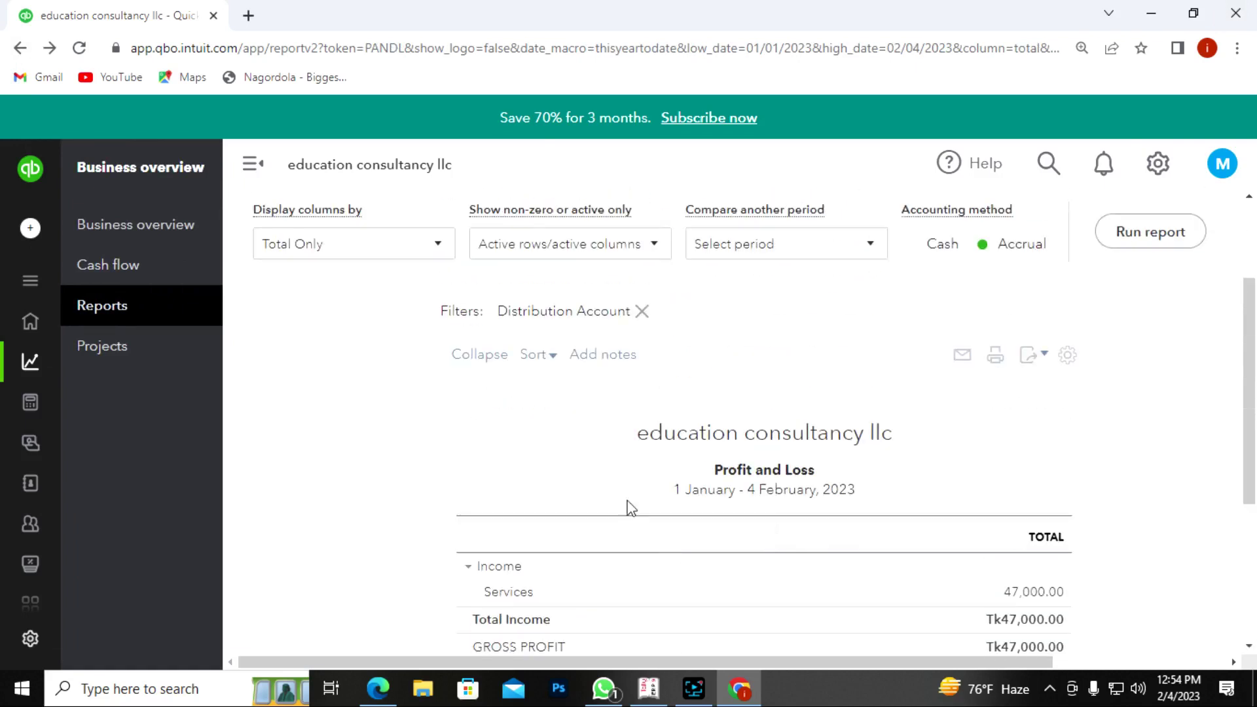
pyautogui.click(20, 49)
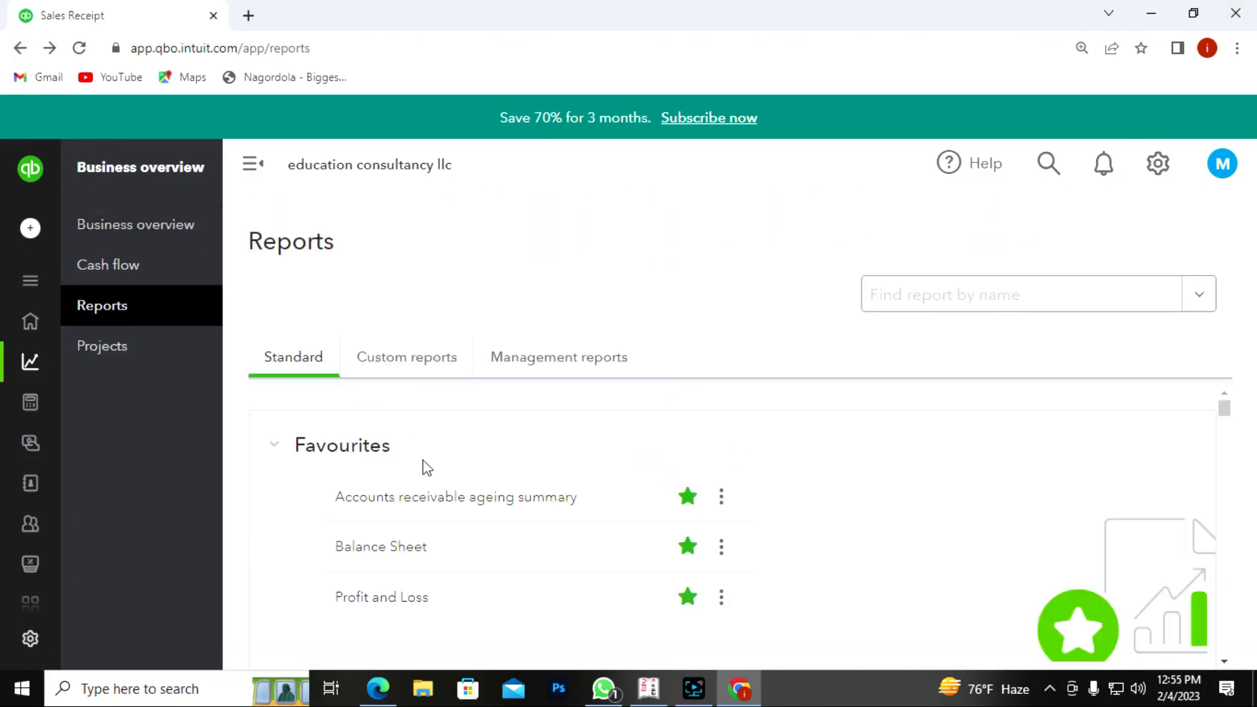
pyautogui.scroll(-2, 434, 505)
pyautogui.scroll(1, 406, 491)
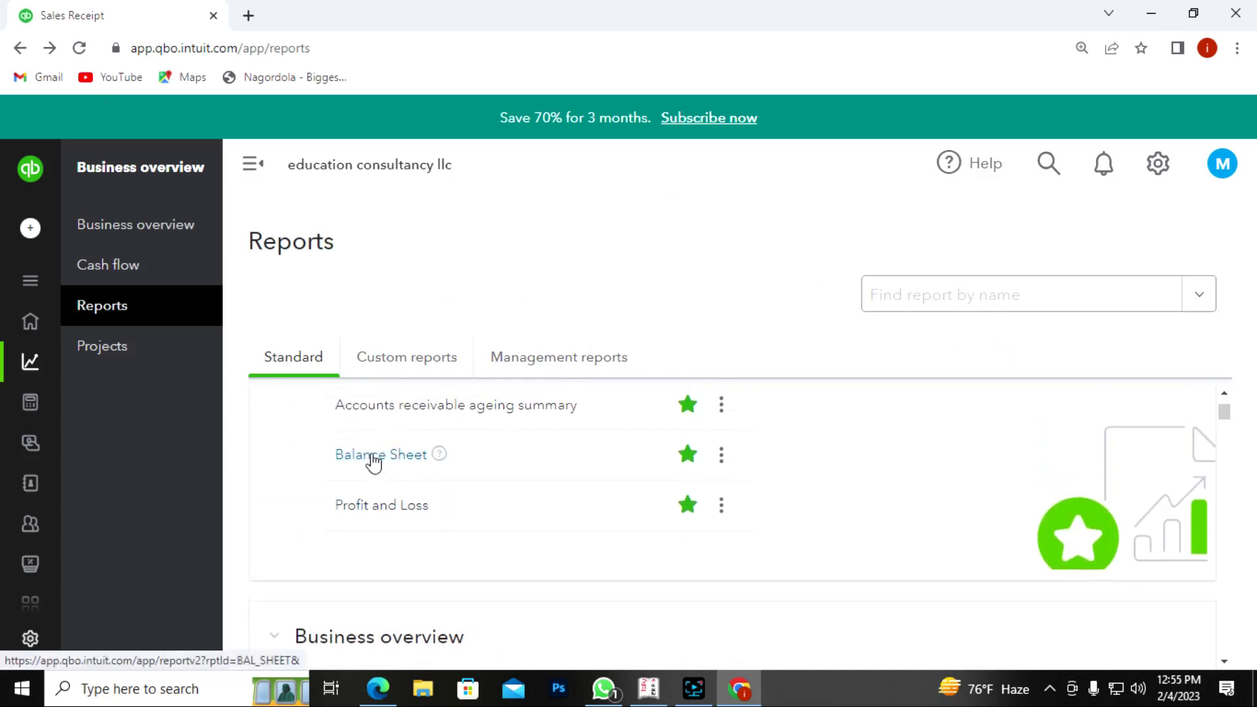
pyautogui.click(371, 458)
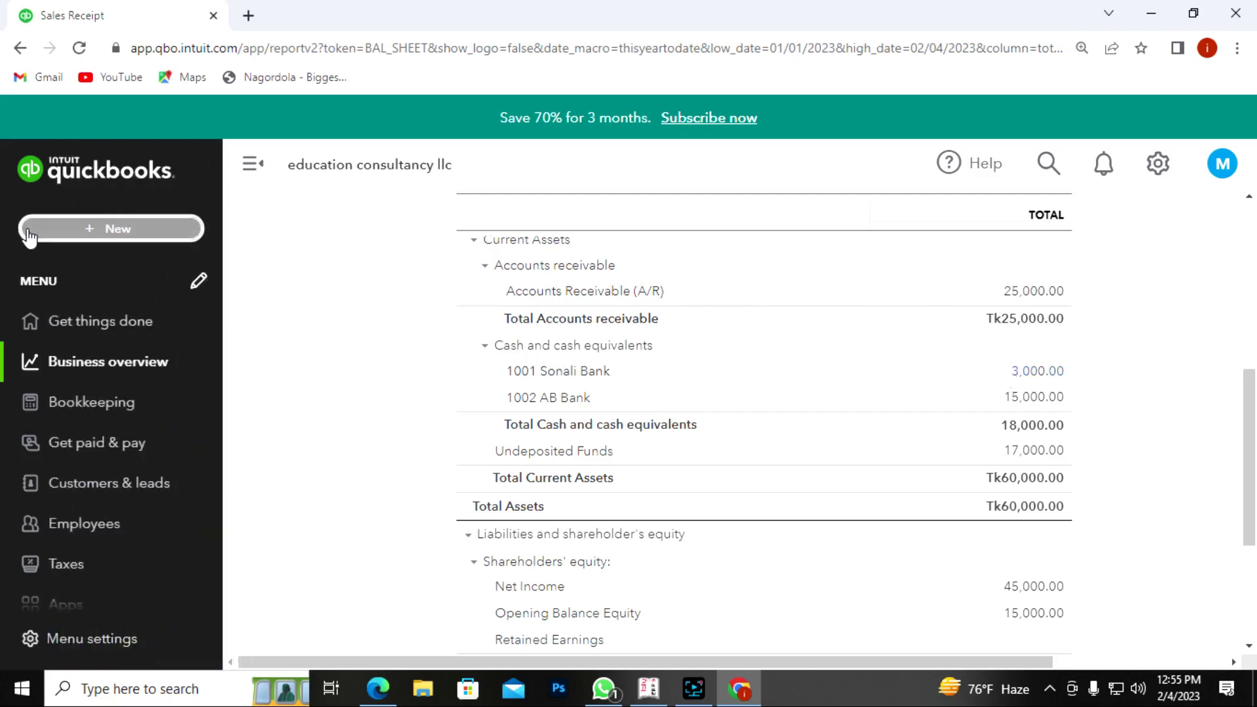
# Create a new refund receipt and choose Epc bd ltd as its customer
pyautogui.click(76, 233)
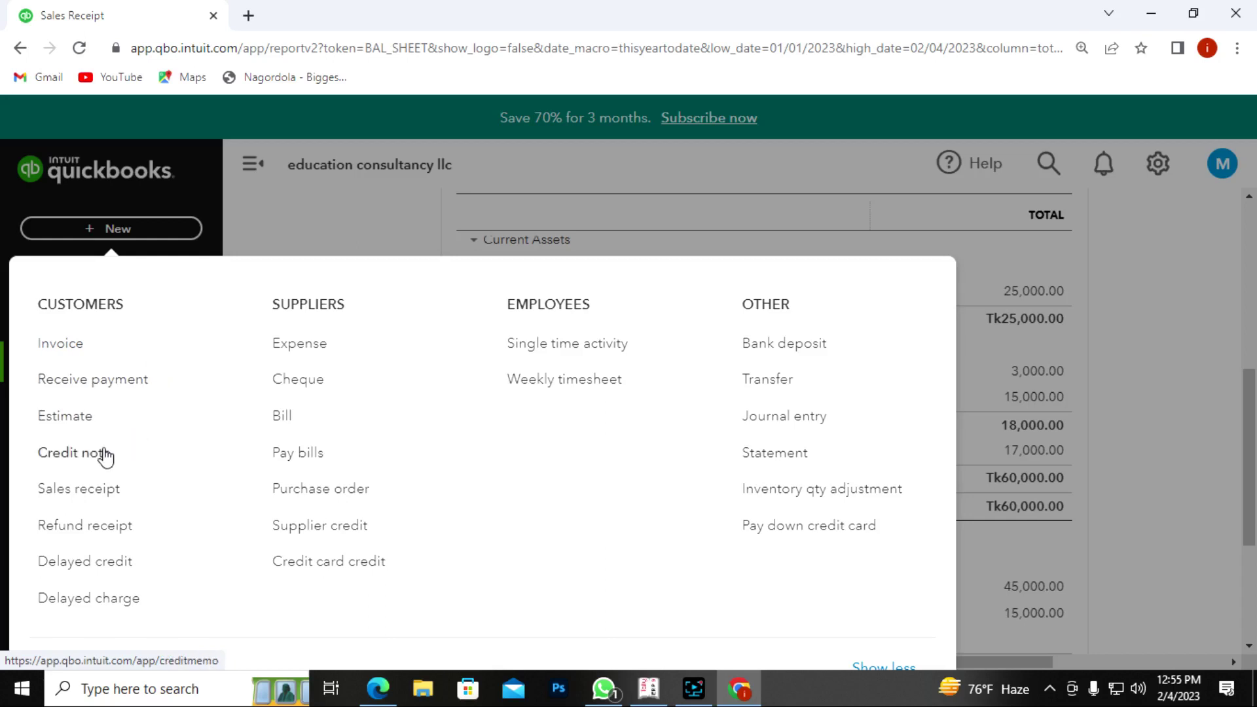
pyautogui.click(80, 534)
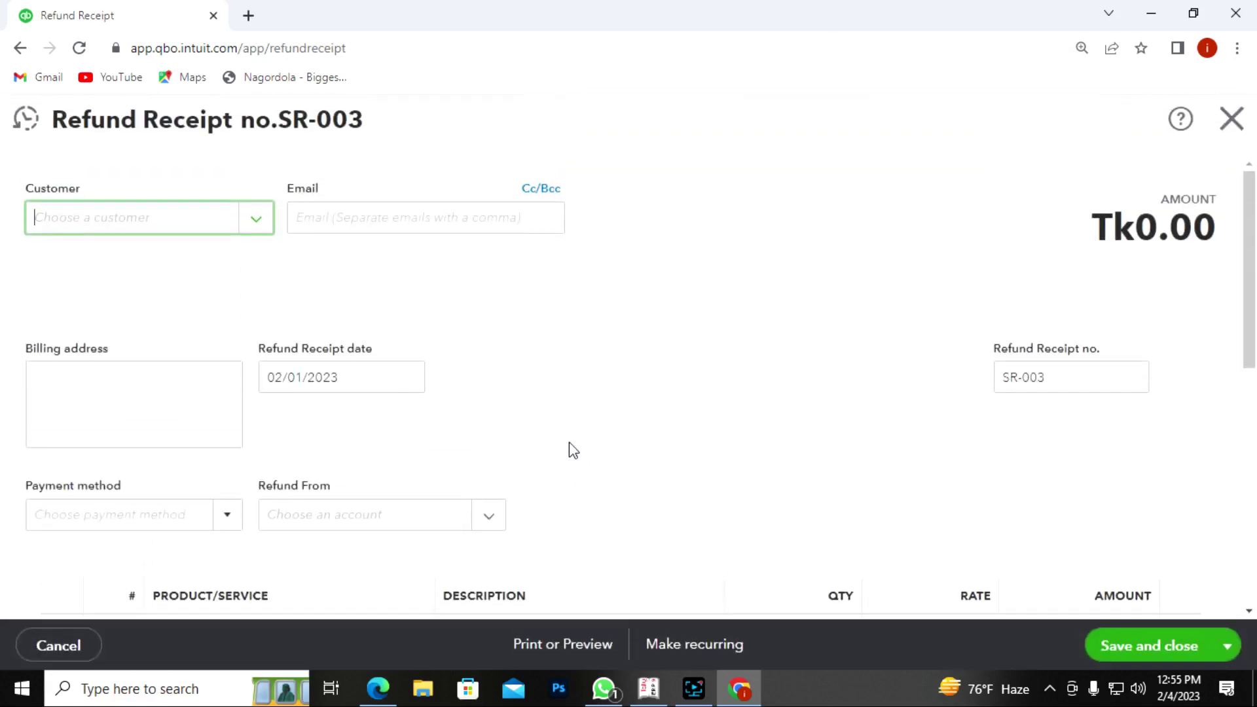
pyautogui.click(265, 228)
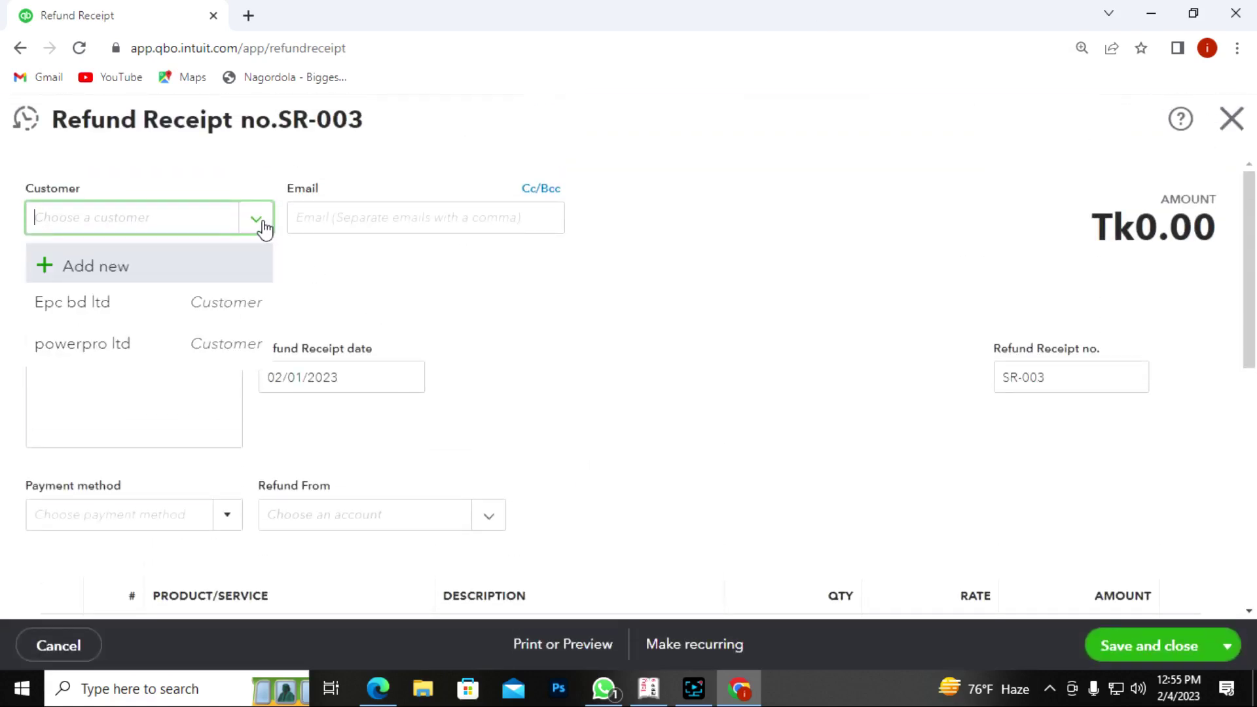
pyautogui.click(96, 305)
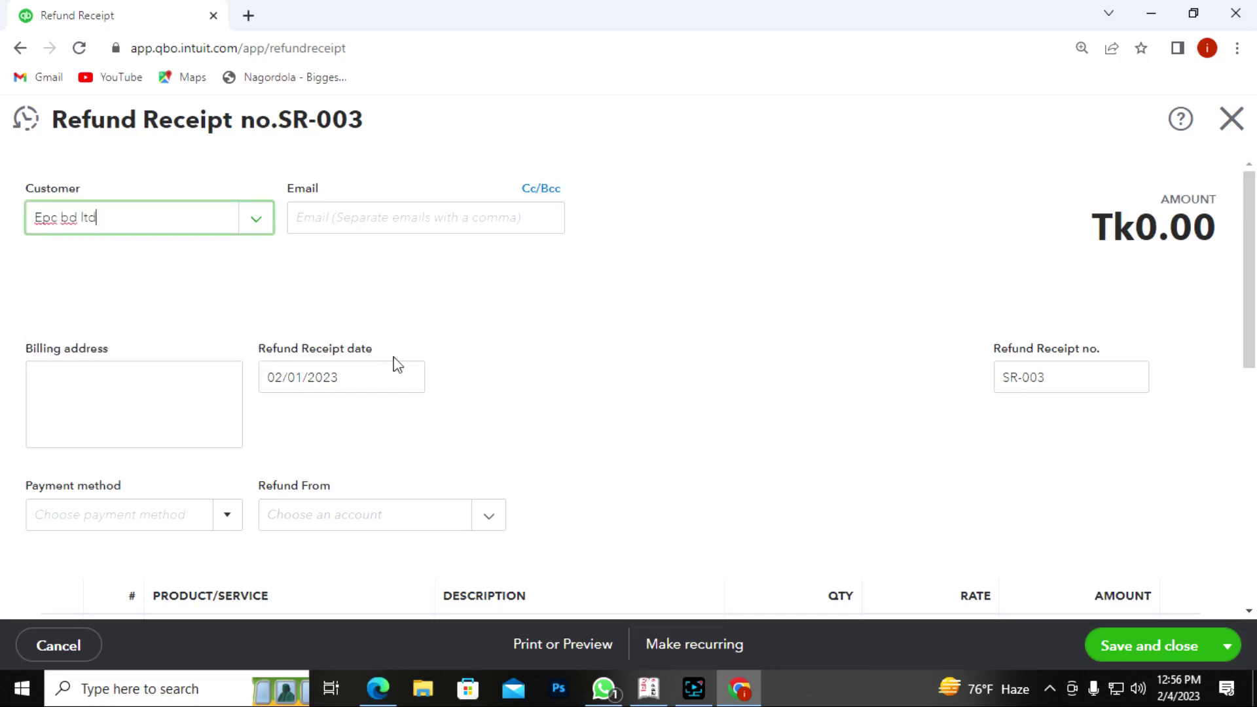
# Set the refund receipt date to 02/04/2023
pyautogui.scroll(-1, 406, 369)
pyautogui.scroll(-1, 429, 379)
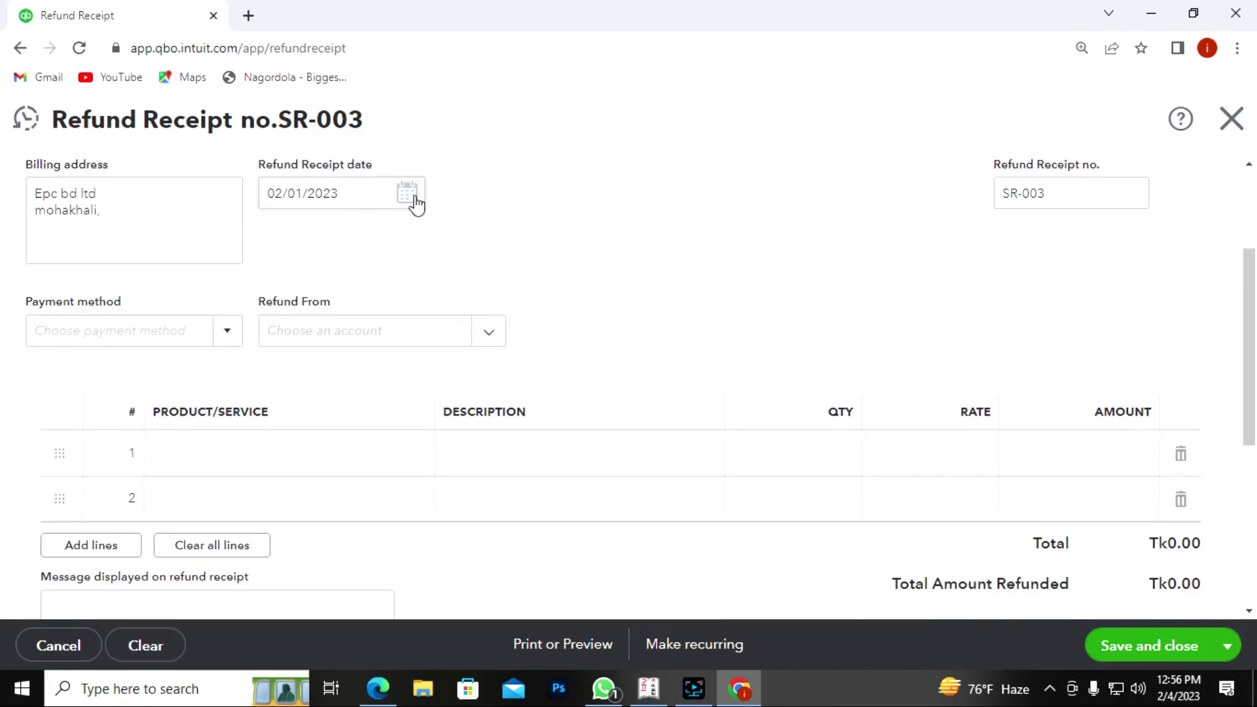
pyautogui.click(414, 199)
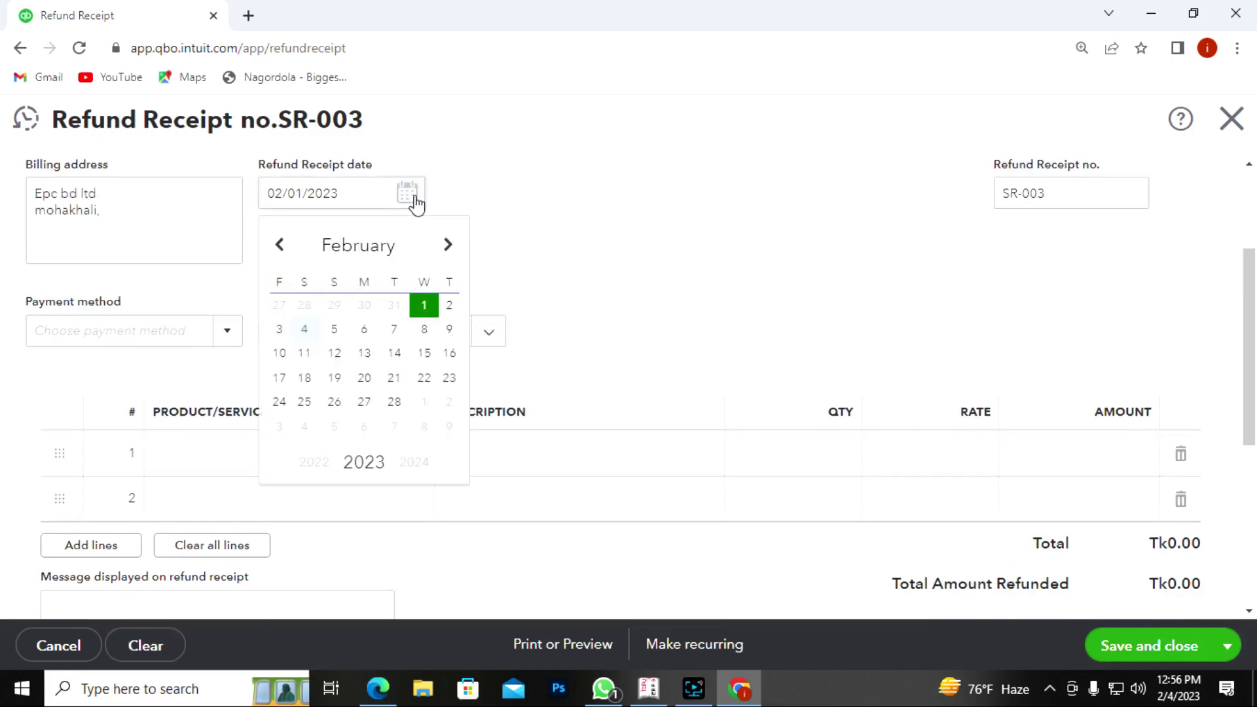
pyautogui.click(303, 330)
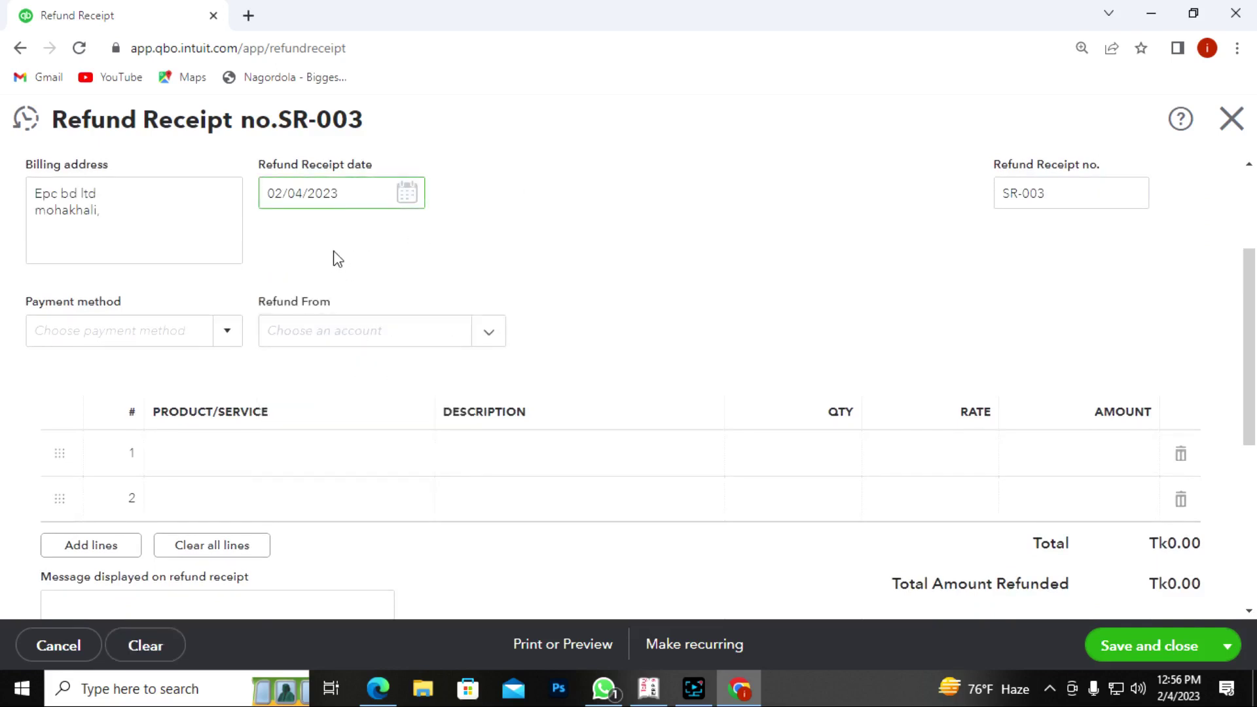
# Set the refund's payment method to Cheque and choose 1001 Sonali Bank as the account to refund from
pyautogui.click(227, 335)
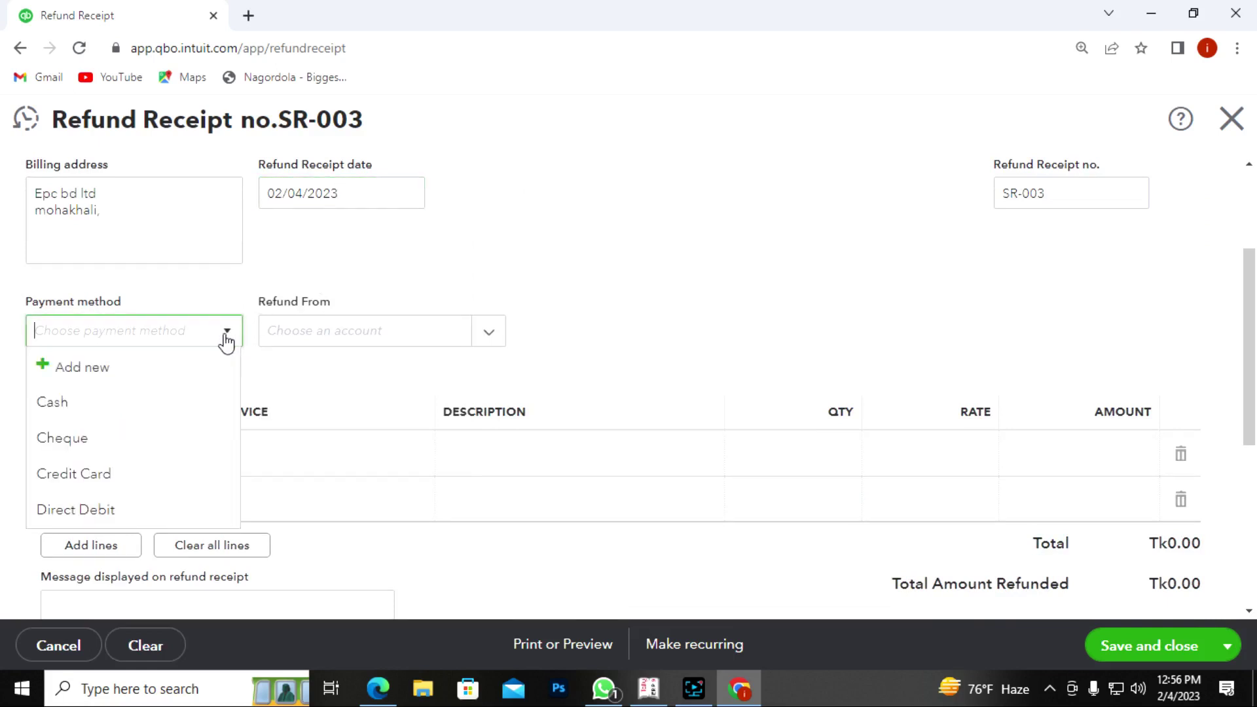
pyautogui.click(116, 448)
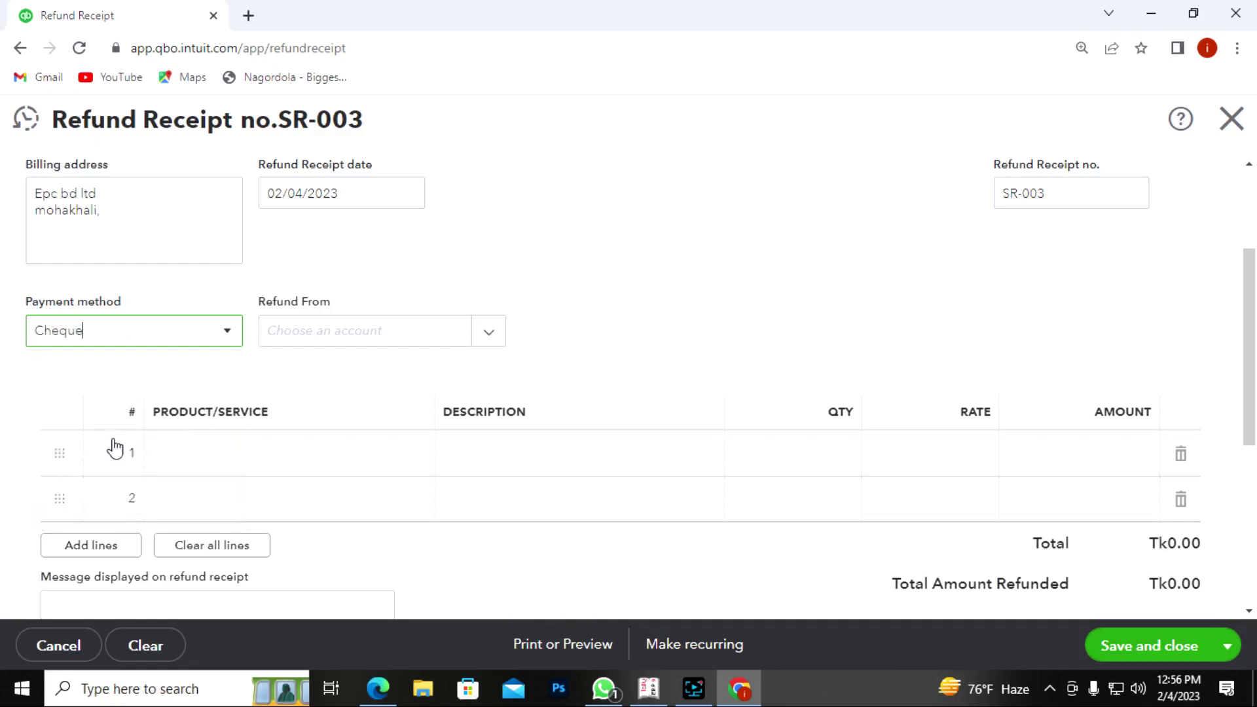
pyautogui.click(490, 334)
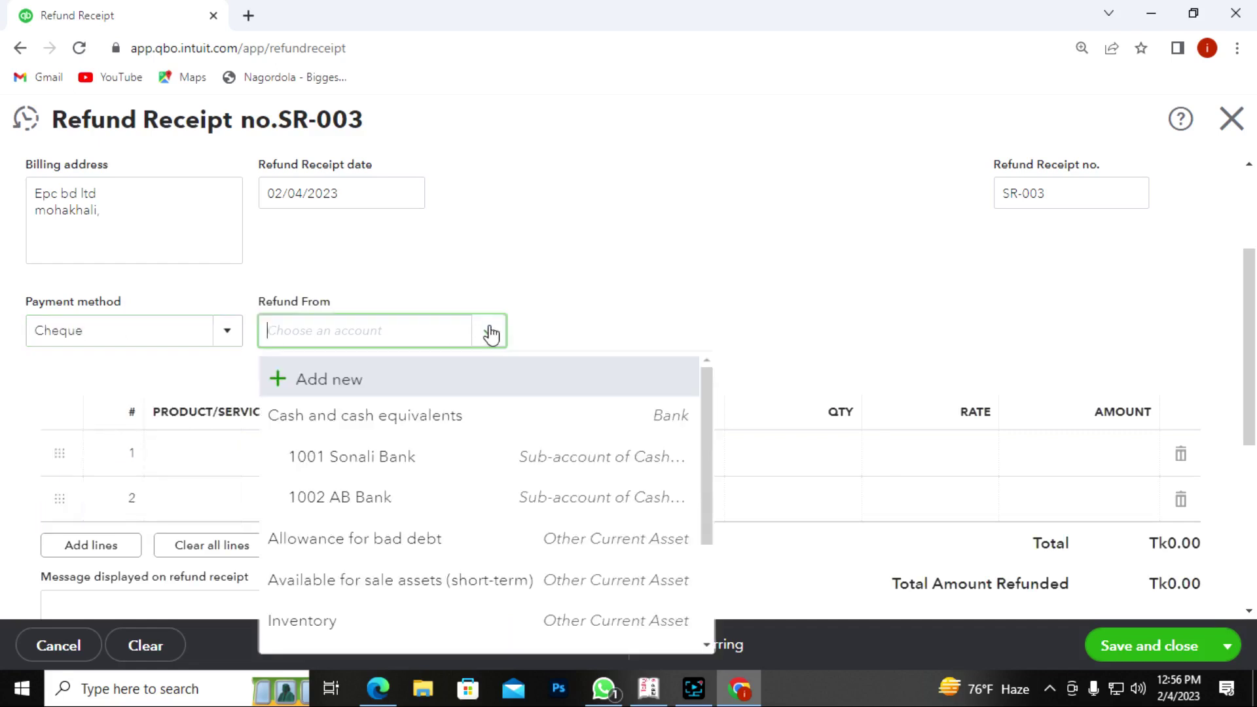
pyautogui.click(346, 458)
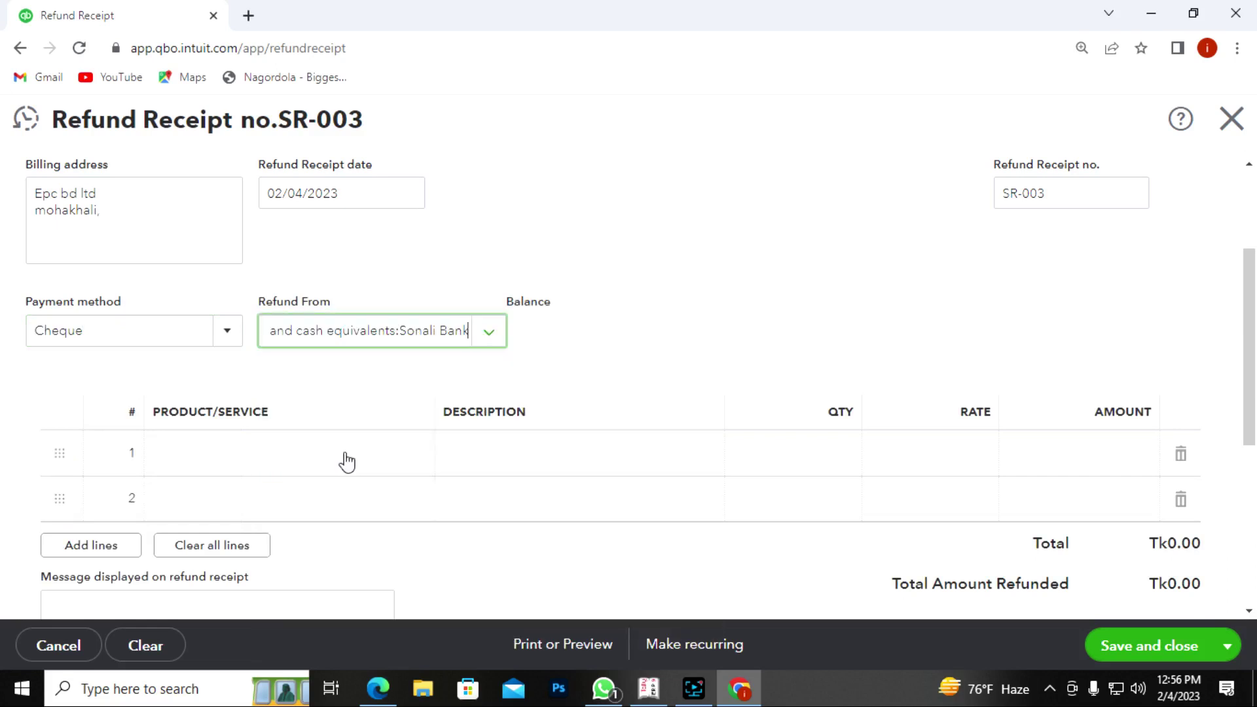
pyautogui.click(488, 339)
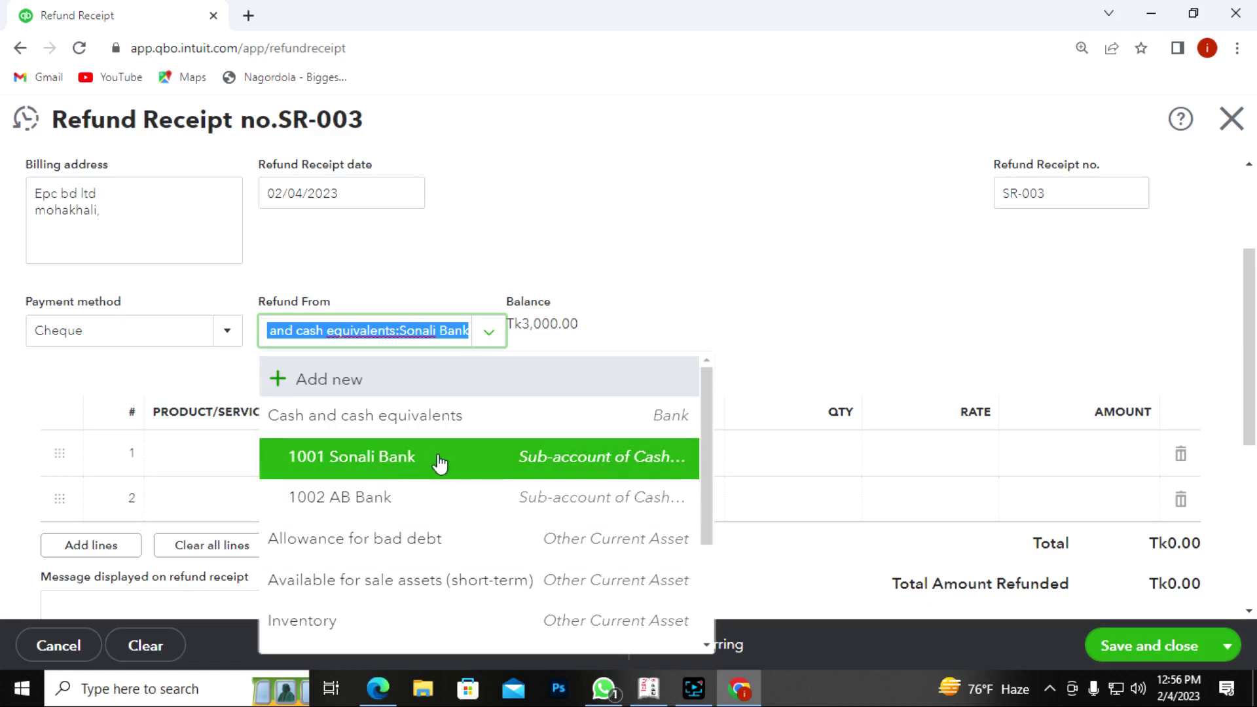
# Choose 1001 Sonali Bank as the refund account and add a Services line with a rate of 3000
pyautogui.click(364, 461)
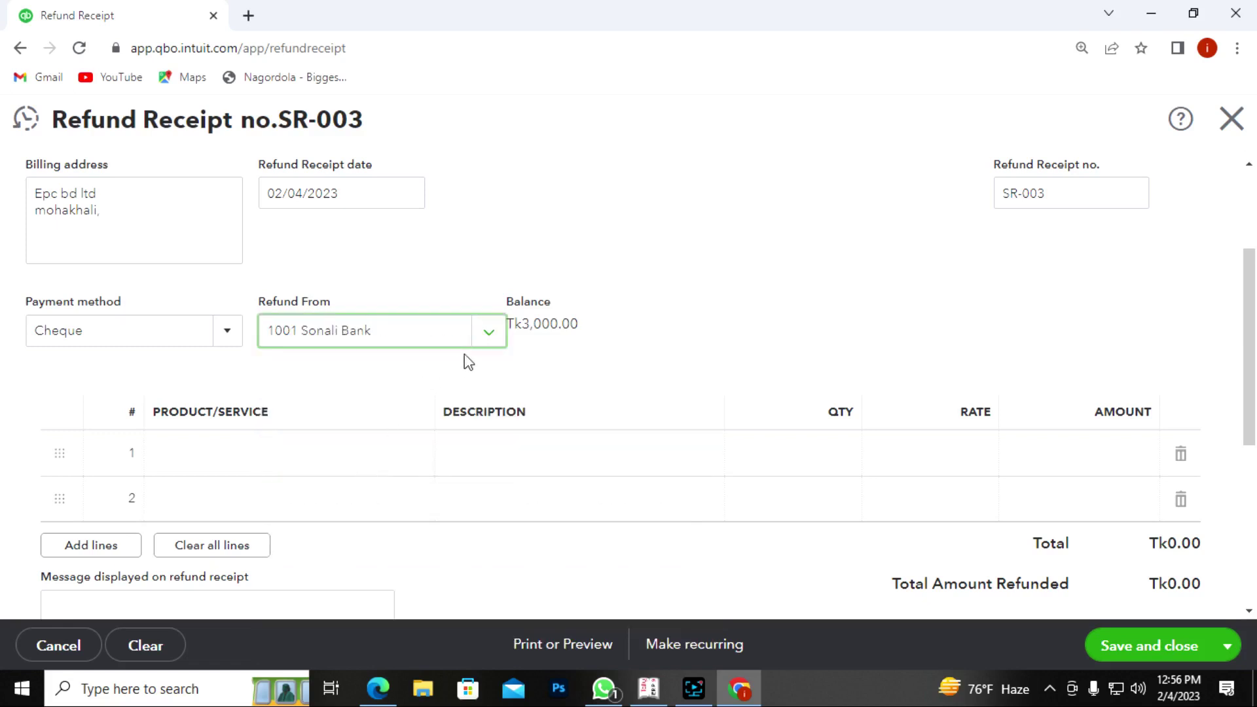
pyautogui.click(361, 463)
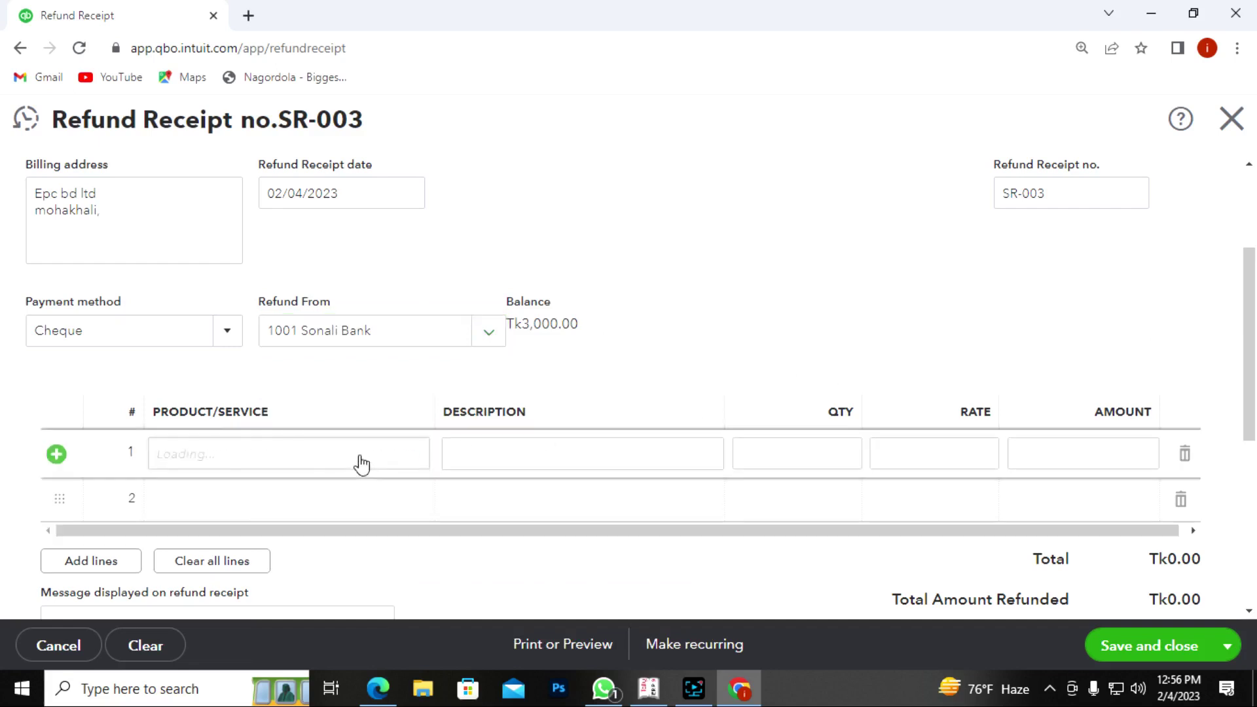
pyautogui.click(413, 453)
pyautogui.click(260, 353)
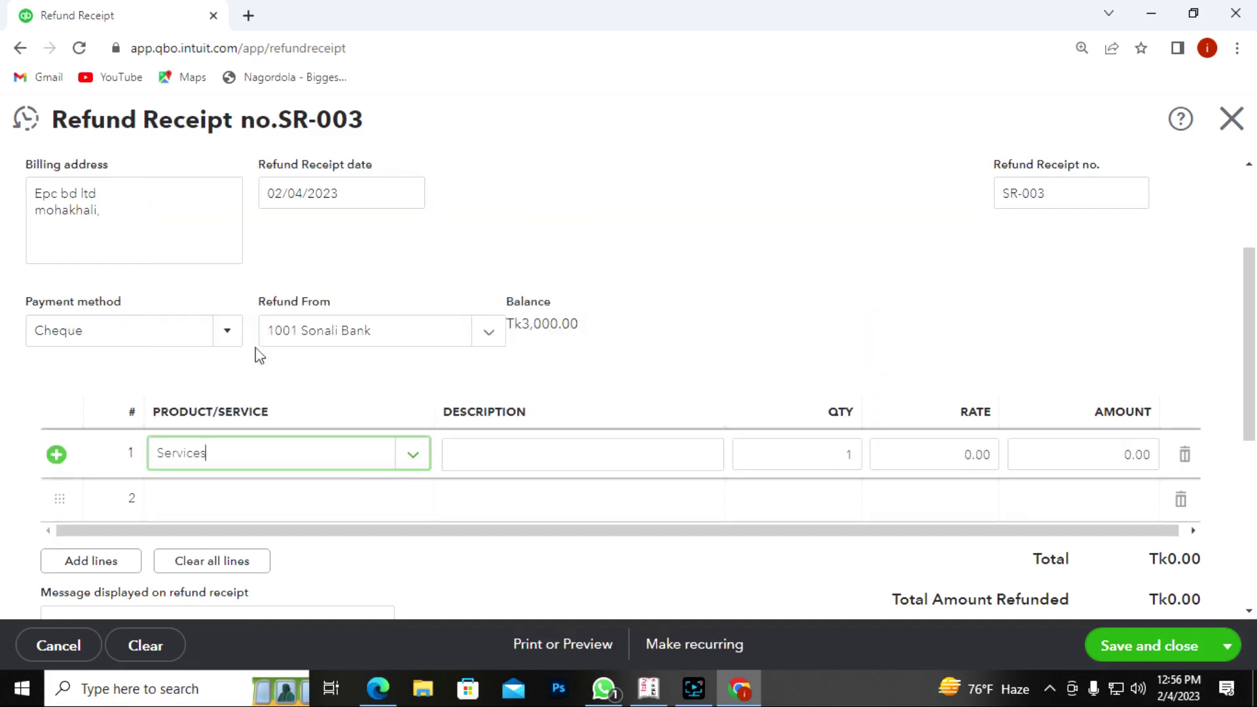
pyautogui.click(937, 455)
pyautogui.write('3000')
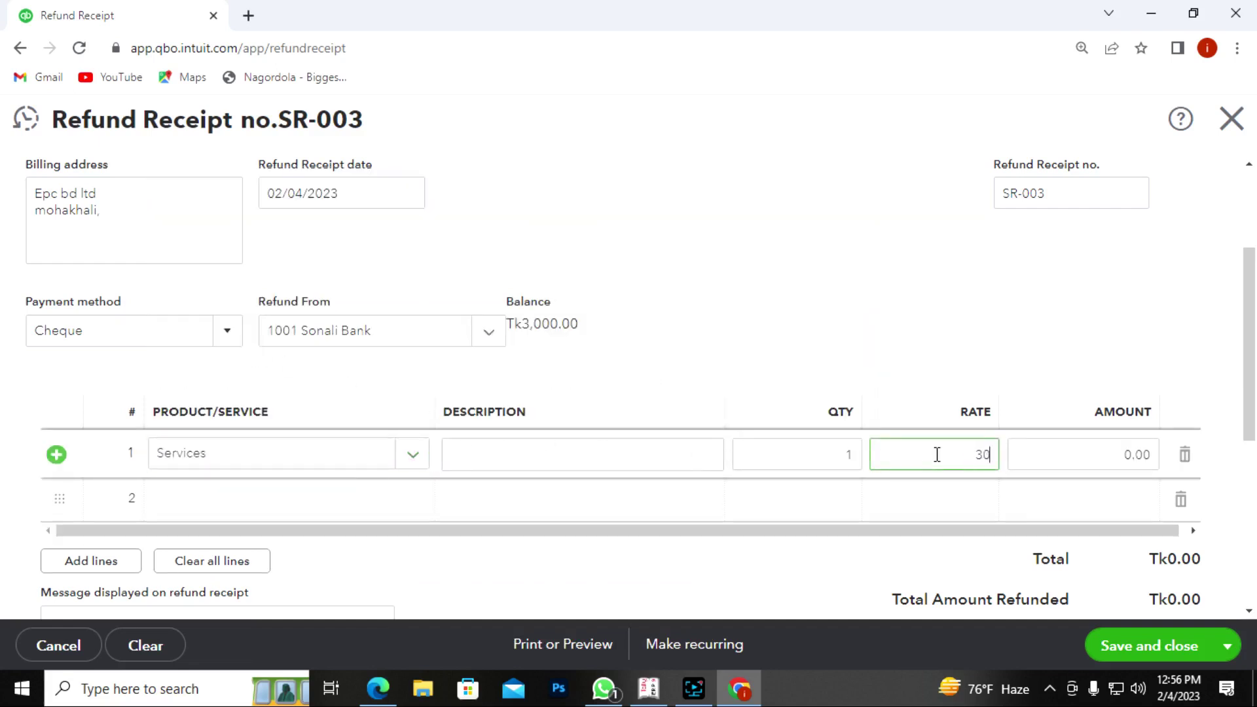
pyautogui.click(959, 326)
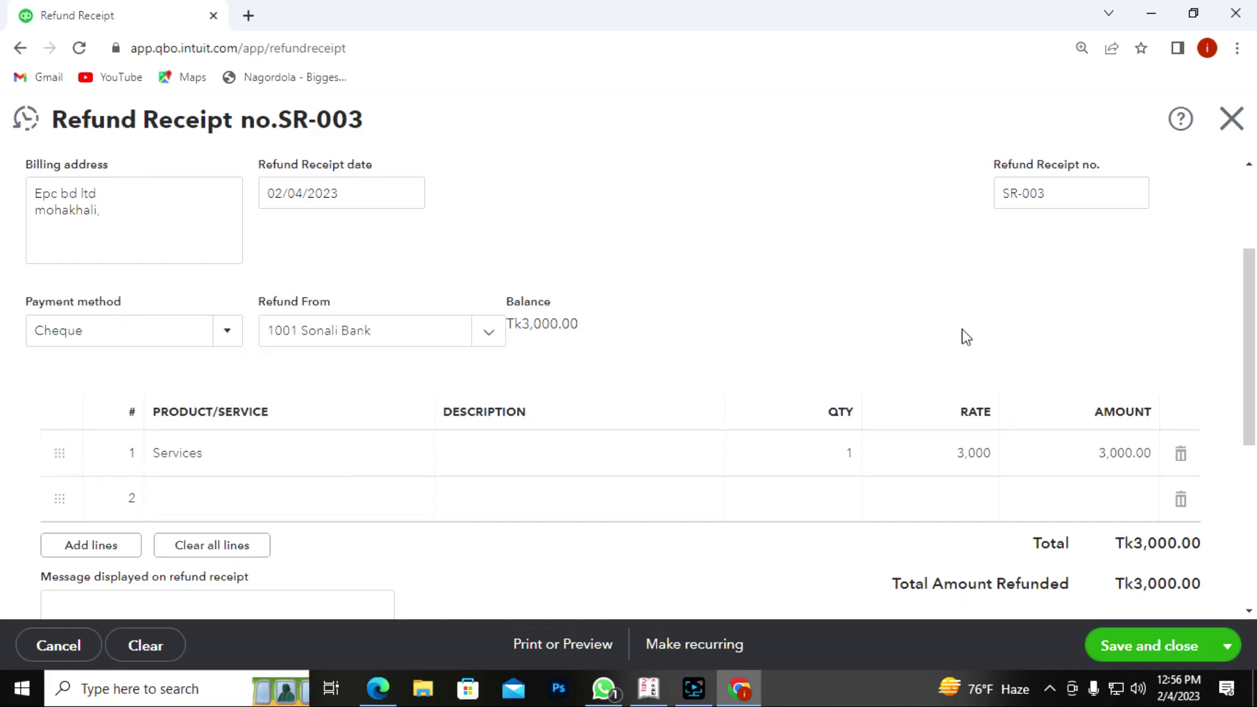
# Set the refund receipt number to RR-002
pyautogui.scroll(3, 961, 334)
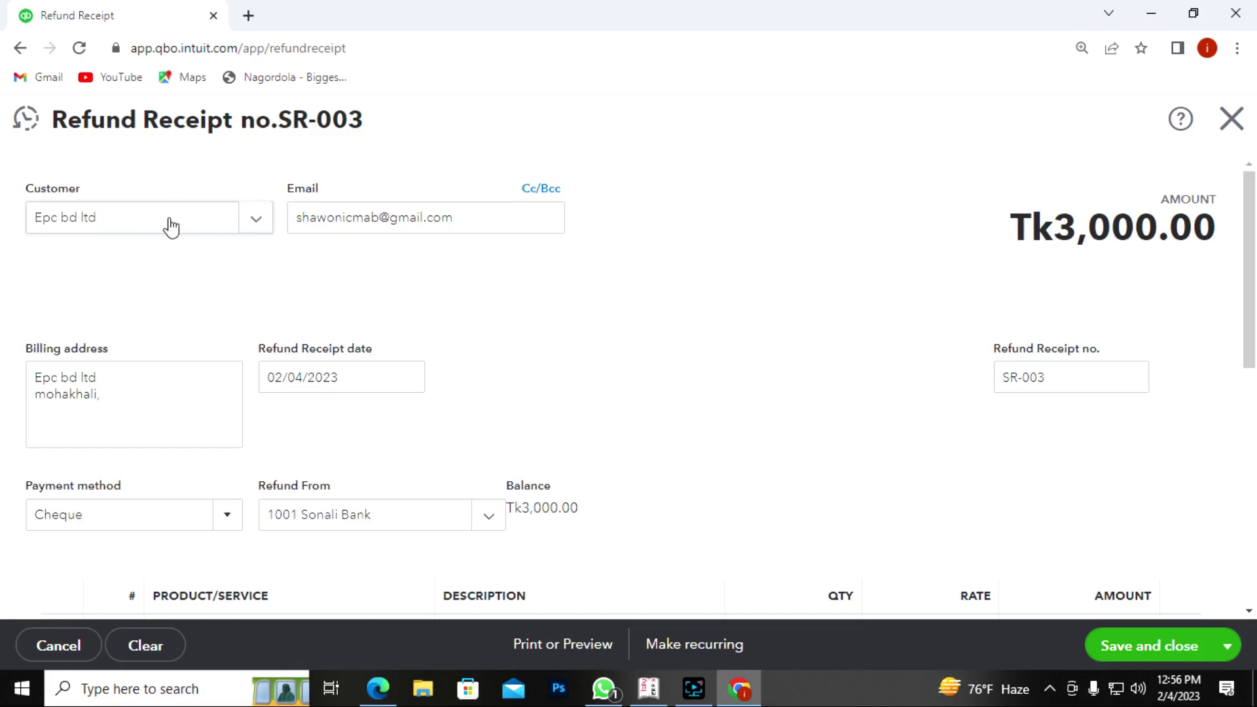
pyautogui.click(1063, 378)
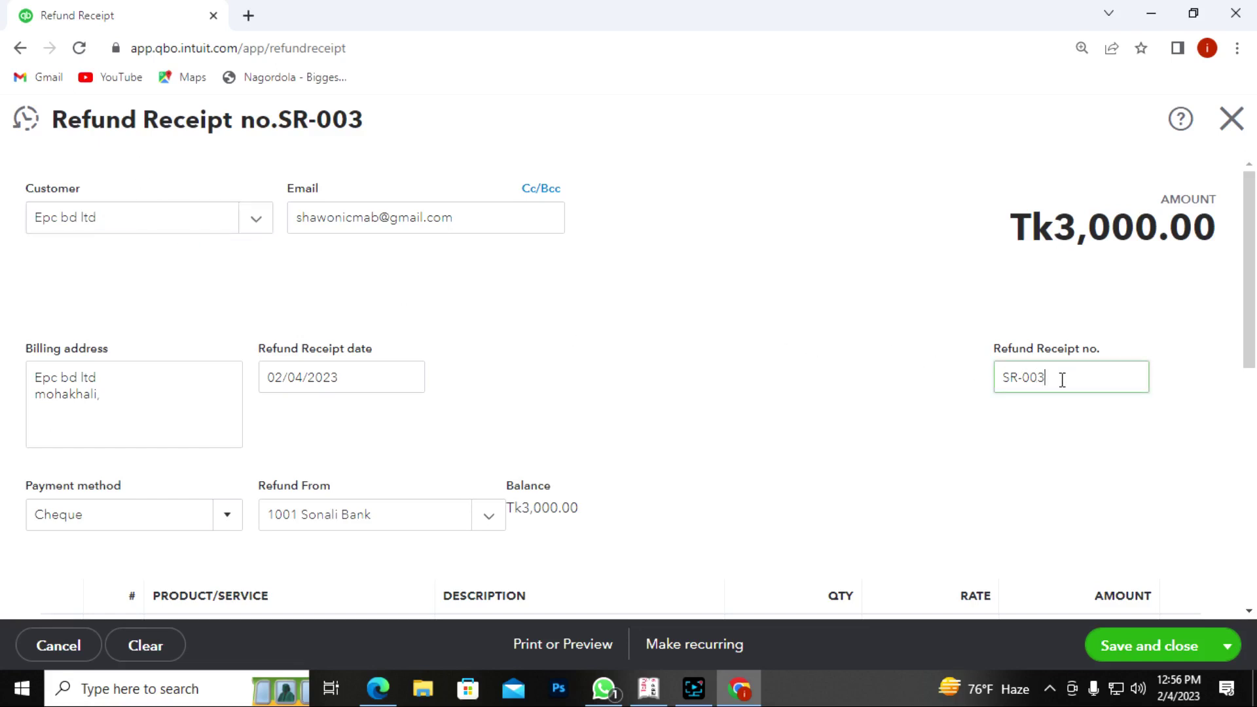
pyautogui.moveTo(1060, 379); pyautogui.dragTo(976, 381)
pyautogui.write('RR-002')
# Review the refund receipt's details, save and close it, and dismiss the refund confirmation
pyautogui.scroll(-3, 976, 380)
pyautogui.scroll(-4, 976, 380)
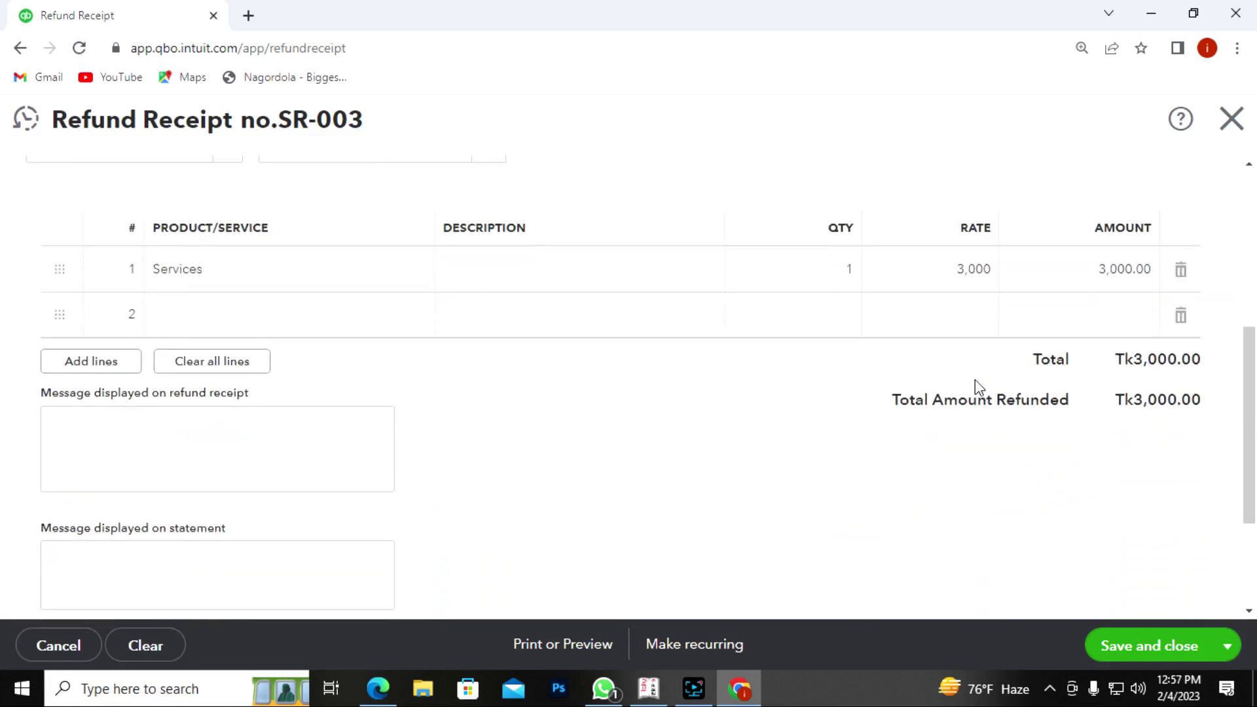
pyautogui.scroll(6, 975, 380)
pyautogui.scroll(1, 976, 380)
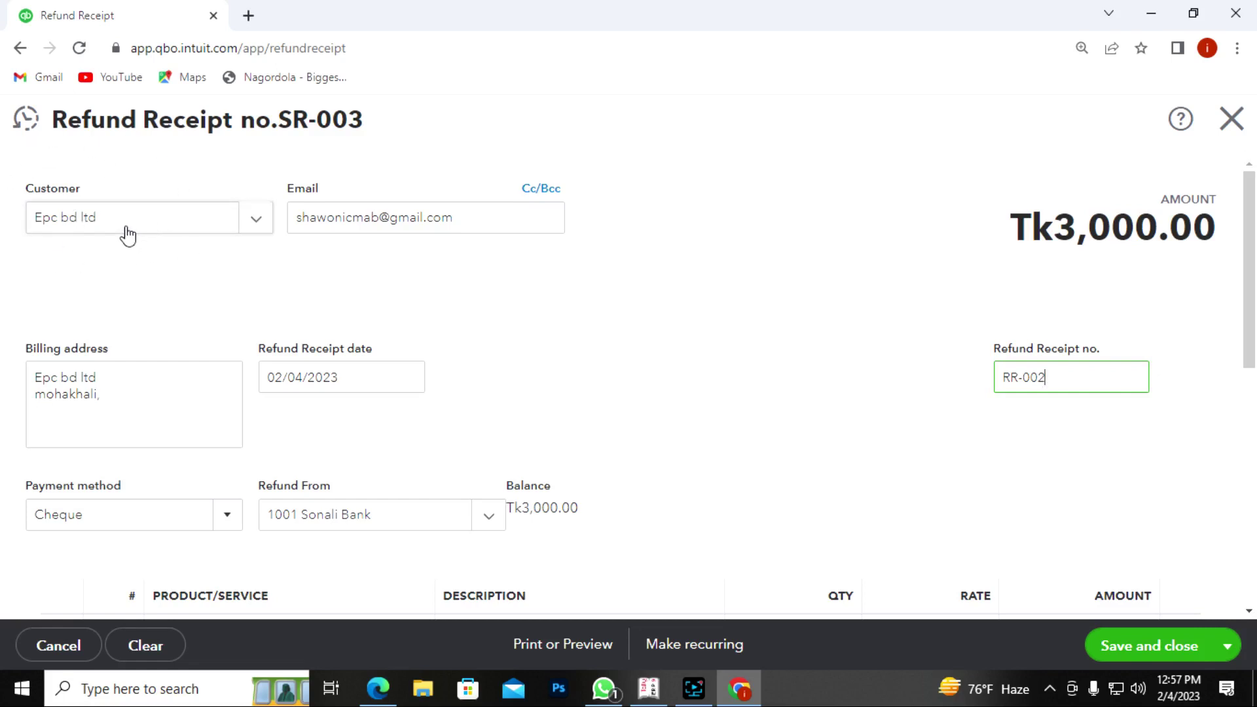
pyautogui.scroll(-3, 449, 337)
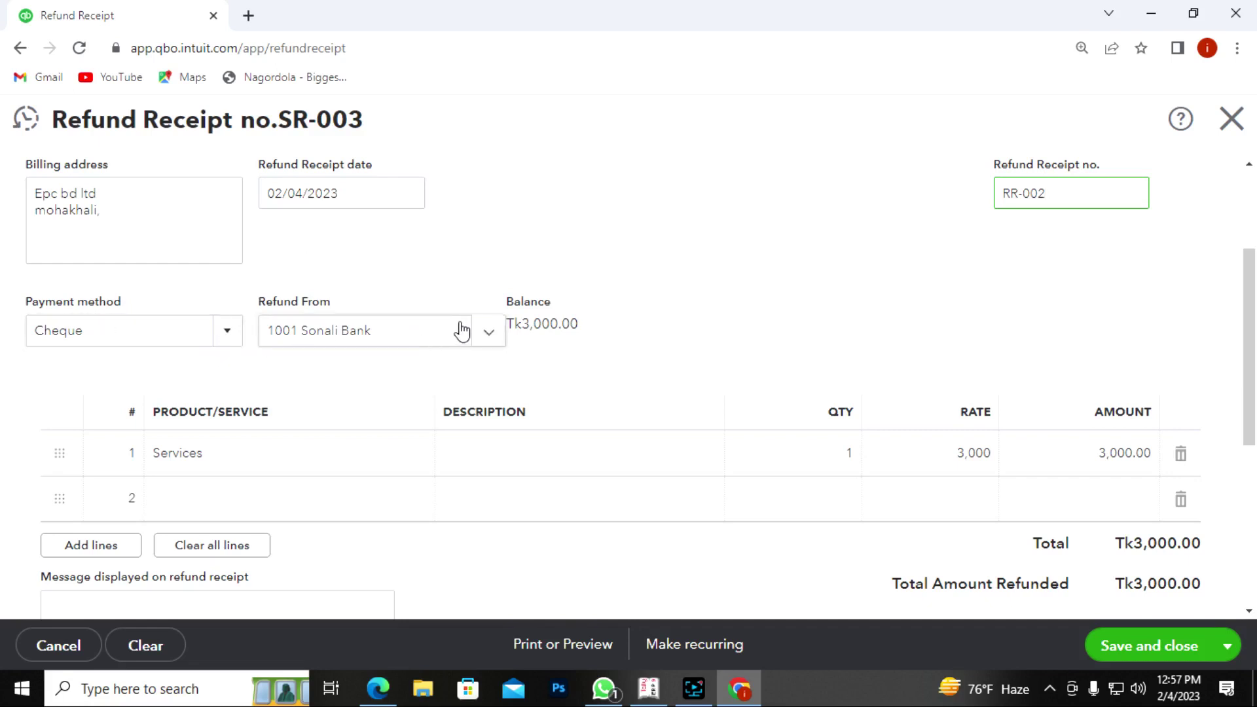
pyautogui.scroll(-3, 753, 401)
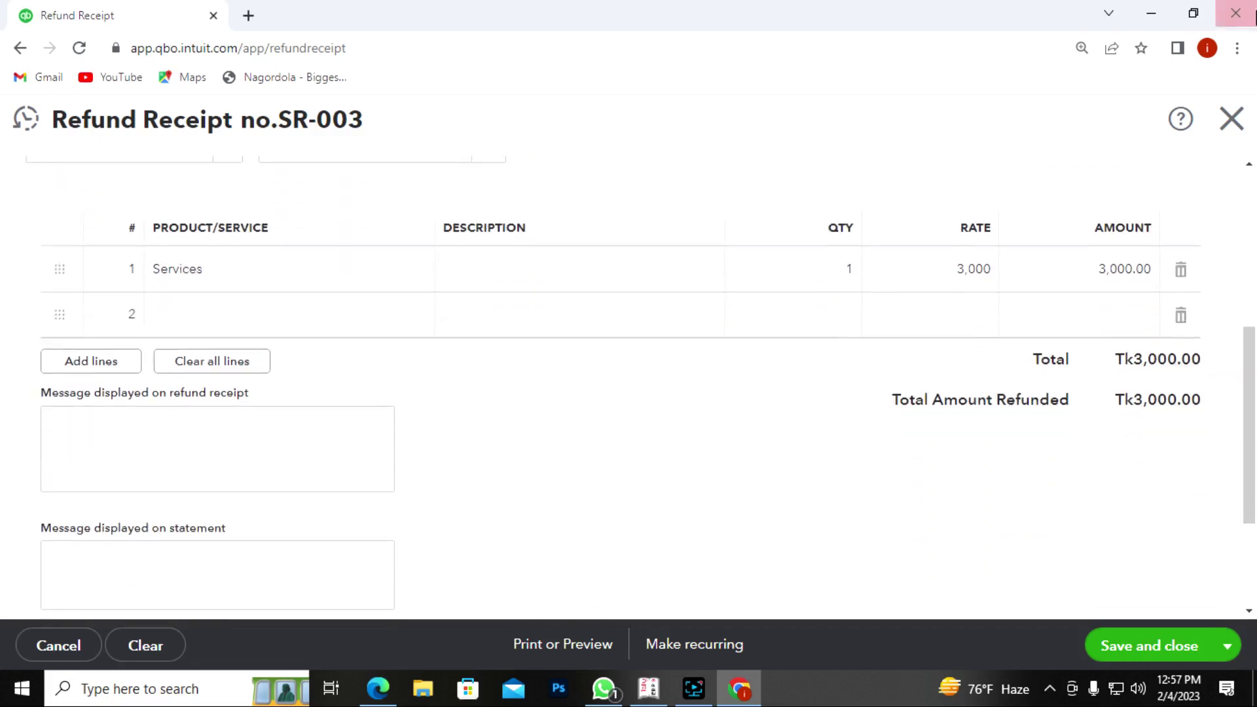
pyautogui.click(1140, 648)
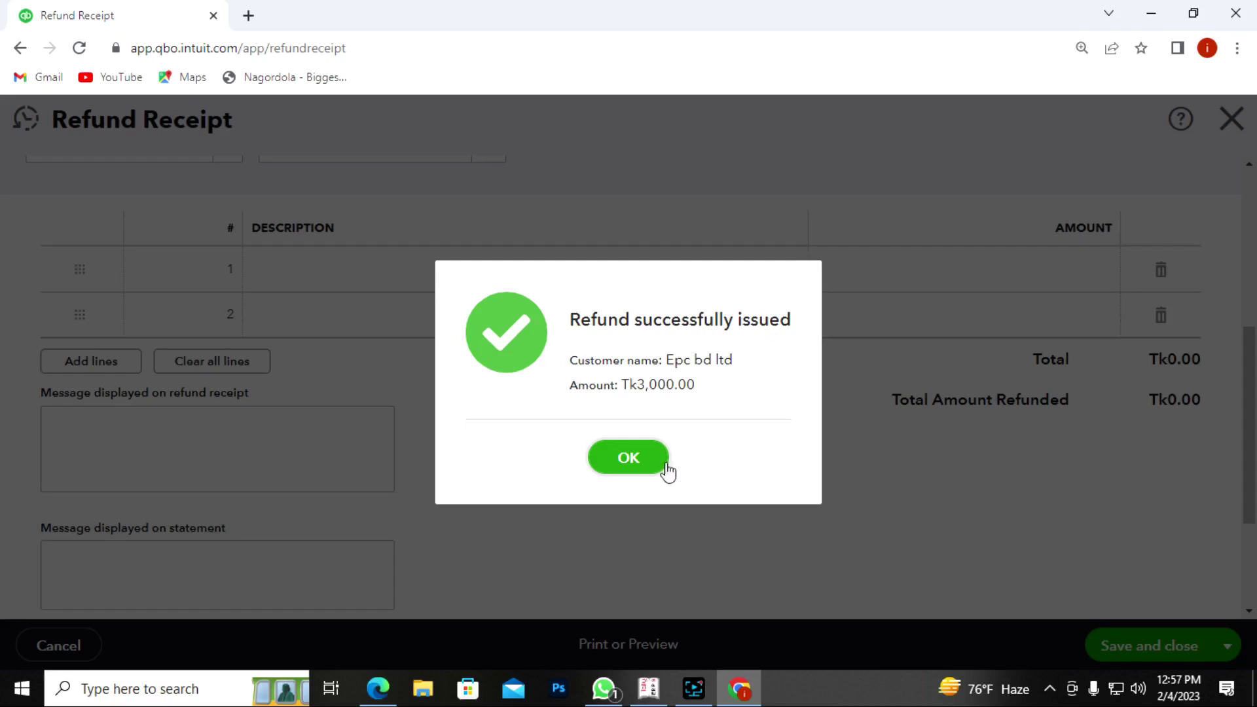
pyautogui.click(643, 465)
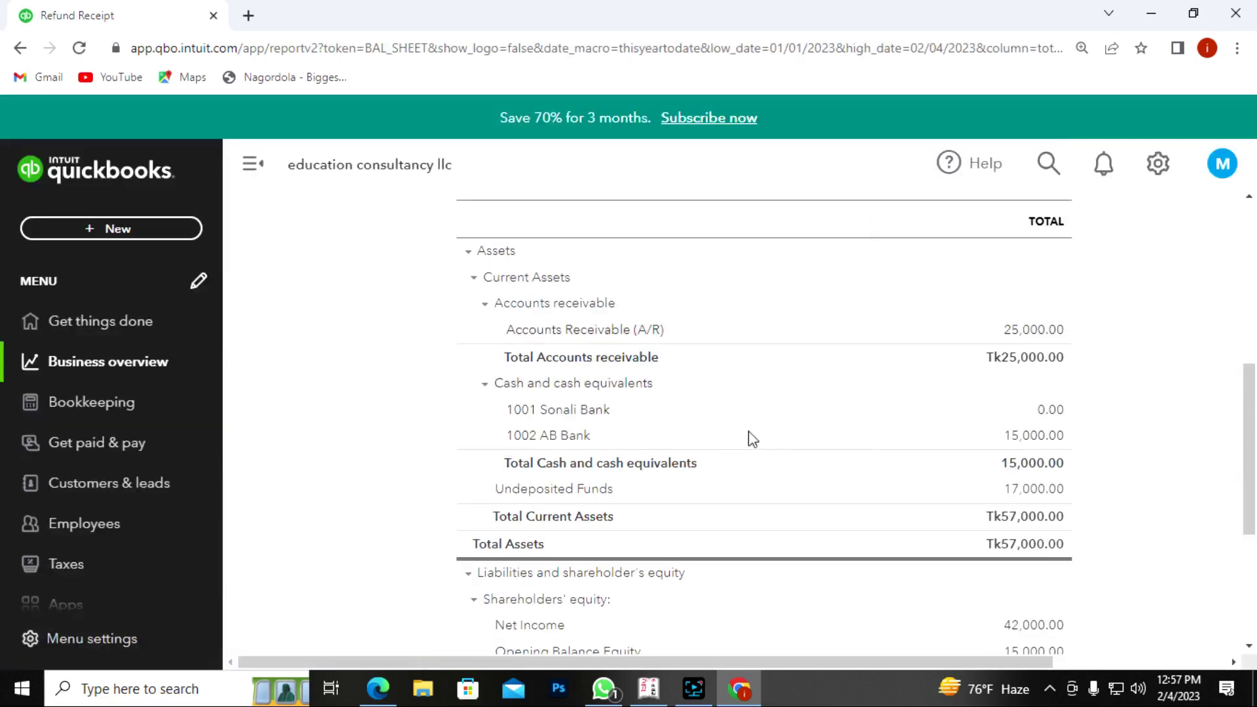
# Open the transaction details for 1001 Sonali Bank from the Balance Sheet and check the amount and balance columns
pyautogui.click(1051, 411)
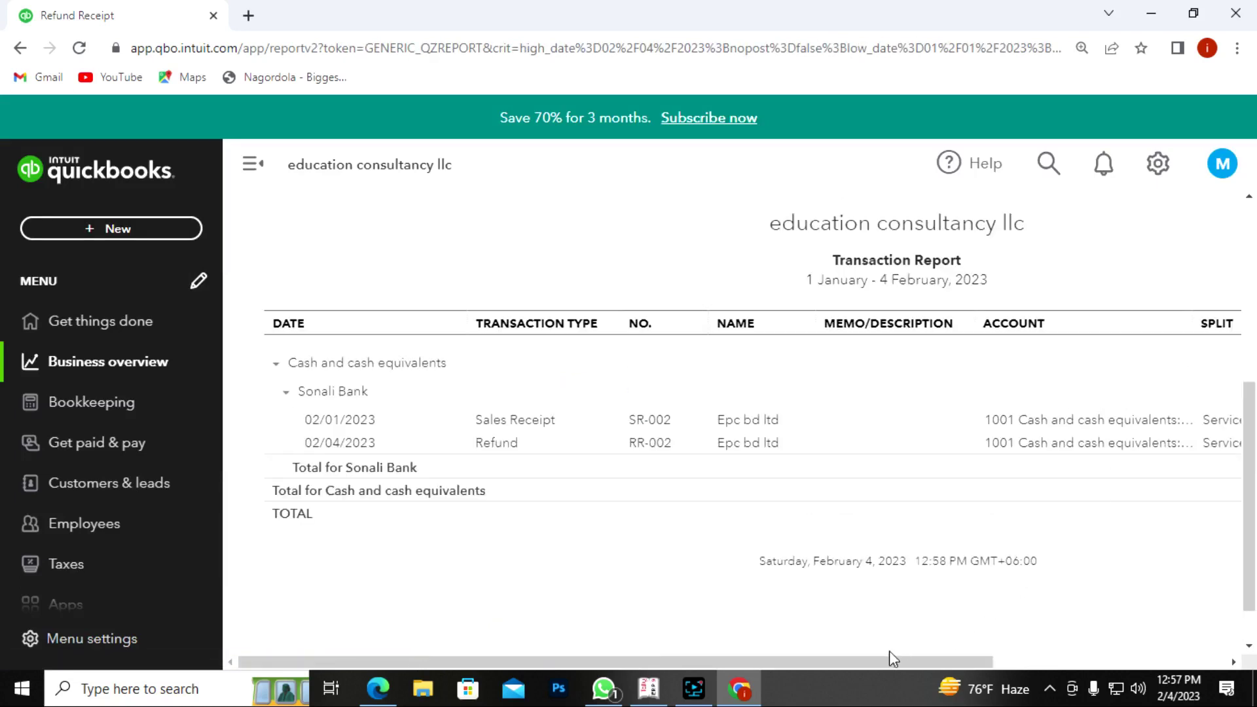
pyautogui.moveTo(874, 659); pyautogui.dragTo(1113, 658)
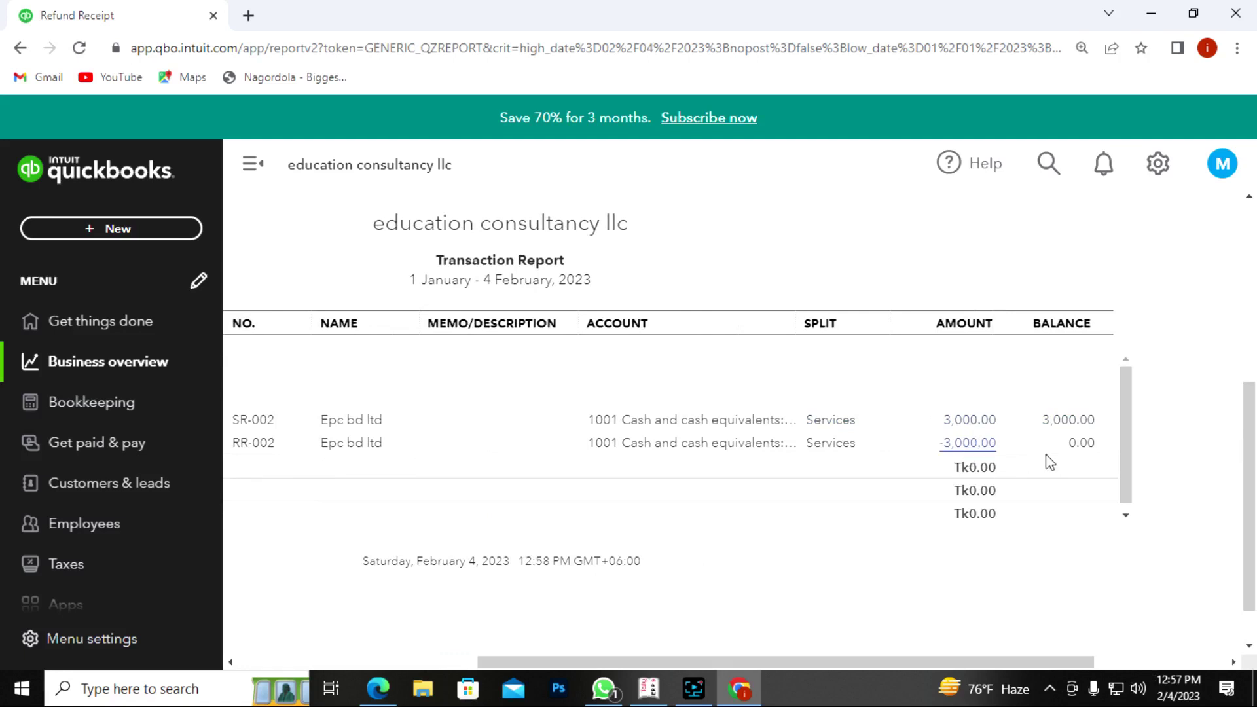
pyautogui.moveTo(1015, 665); pyautogui.dragTo(718, 648)
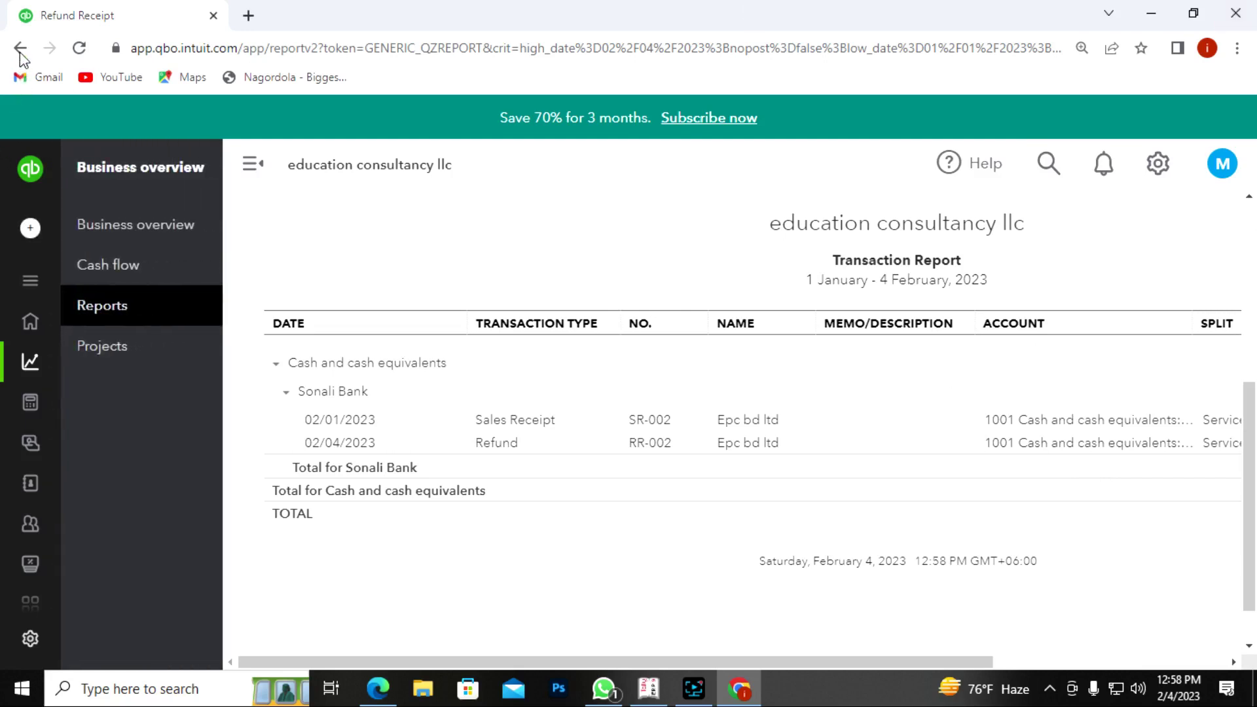
# Return to the reports list and open the Profit and Loss report
pyautogui.click(101, 364)
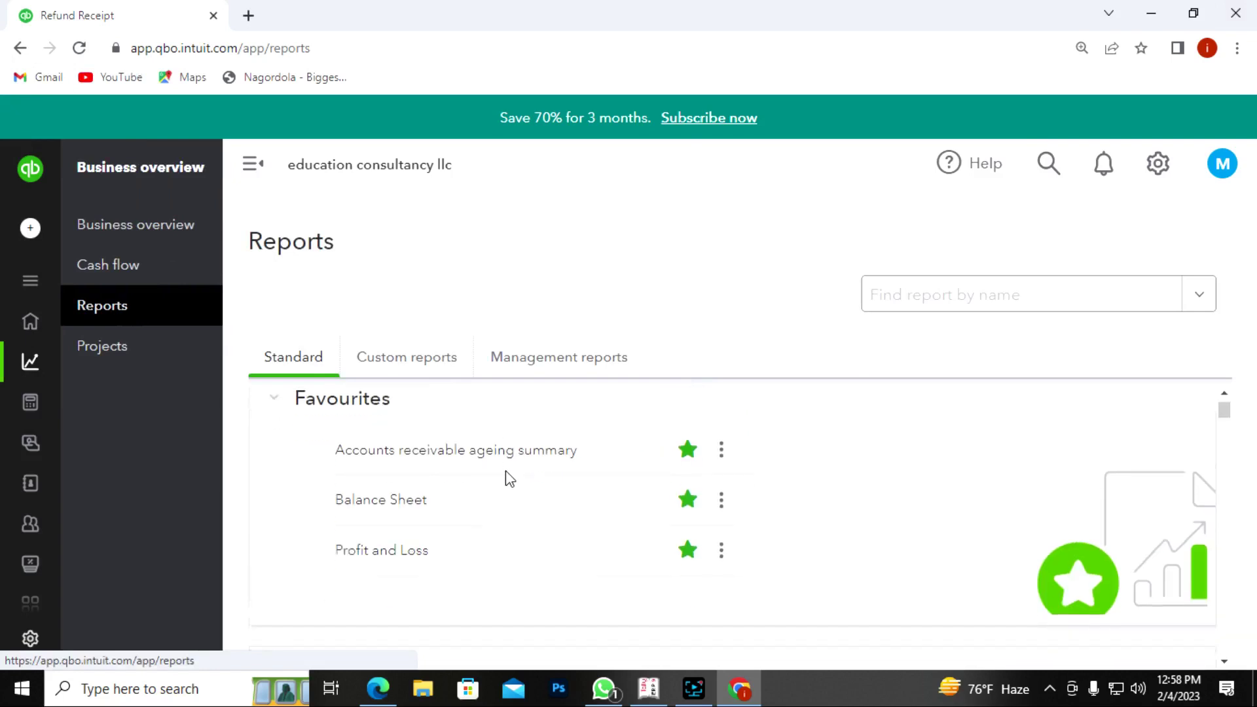
pyautogui.scroll(-2, 505, 477)
pyautogui.scroll(2, 504, 477)
pyautogui.scroll(-2, 505, 477)
pyautogui.click(384, 413)
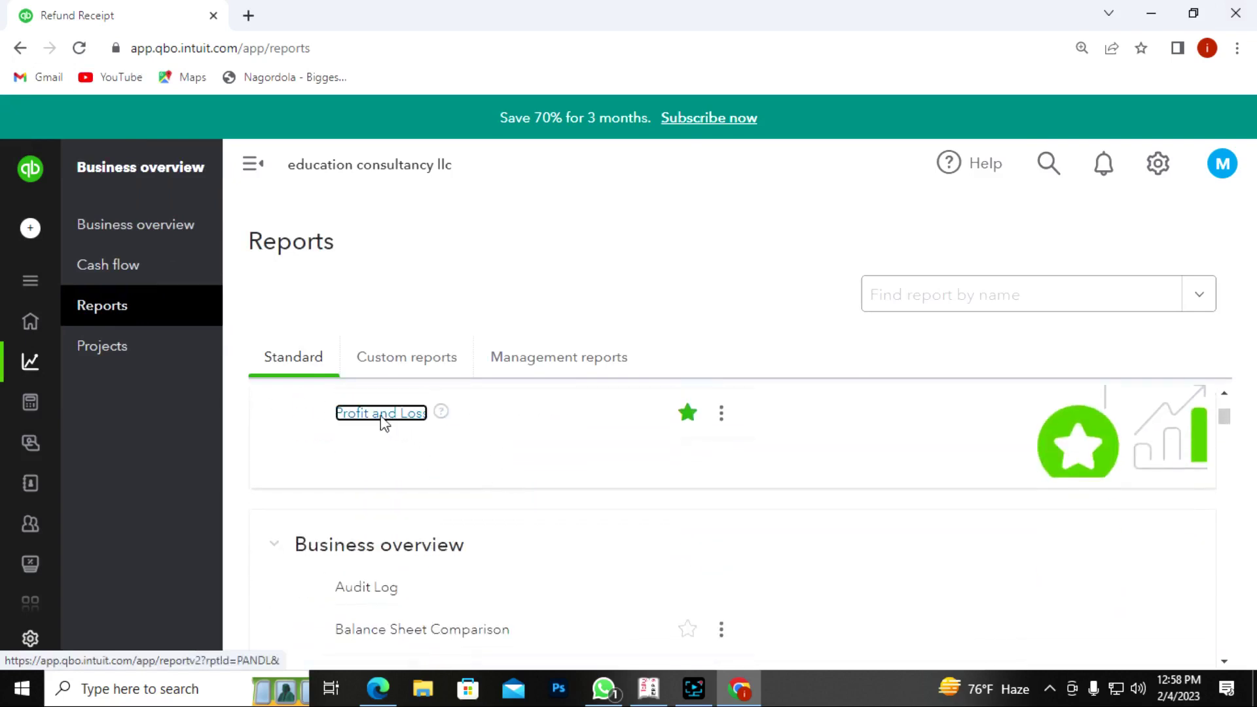
# Open the Services income transactions from the Profit and Loss report and examine the refund's amount and the running balance
pyautogui.scroll(-2, 869, 495)
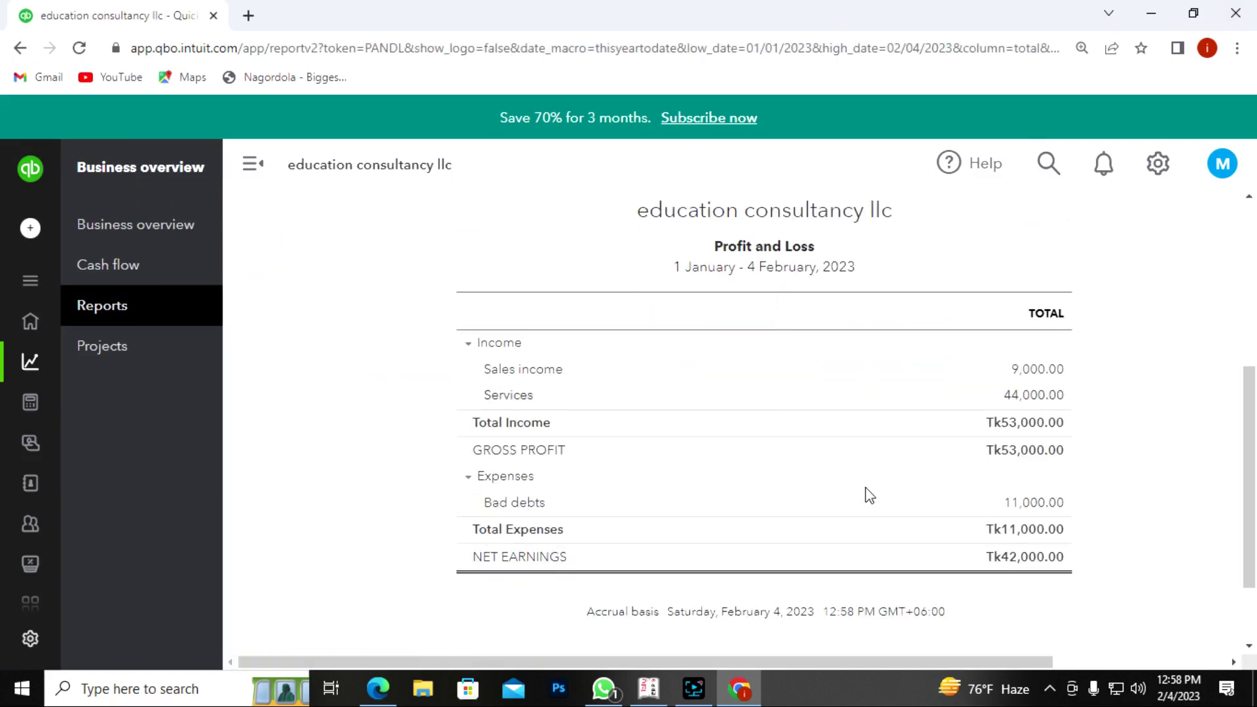
pyautogui.click(1022, 396)
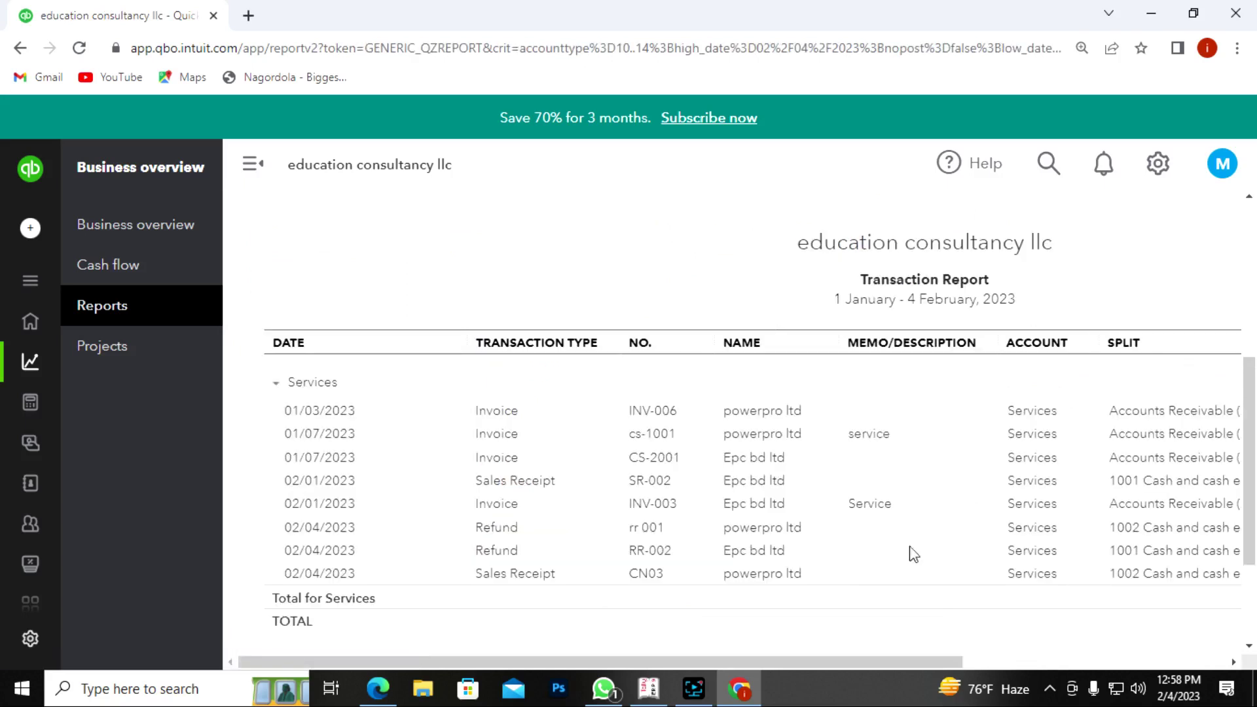
pyautogui.moveTo(678, 661); pyautogui.dragTo(864, 665)
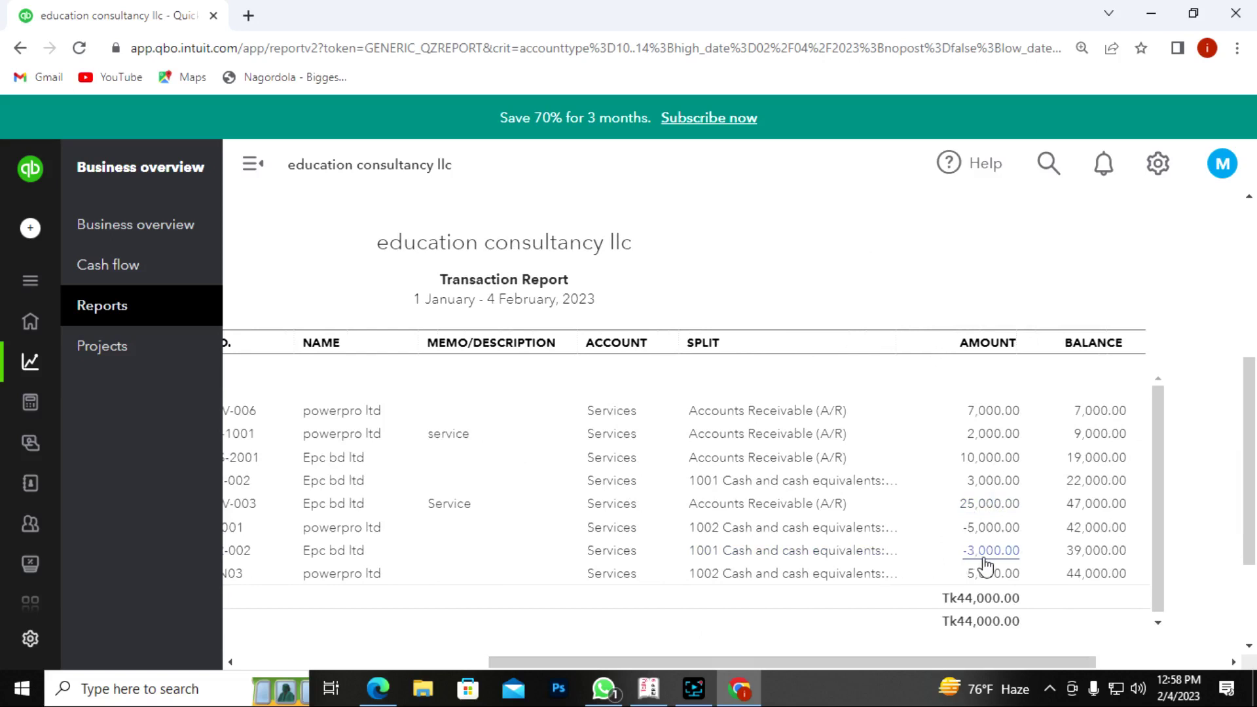
pyautogui.moveTo(937, 668); pyautogui.dragTo(907, 577)
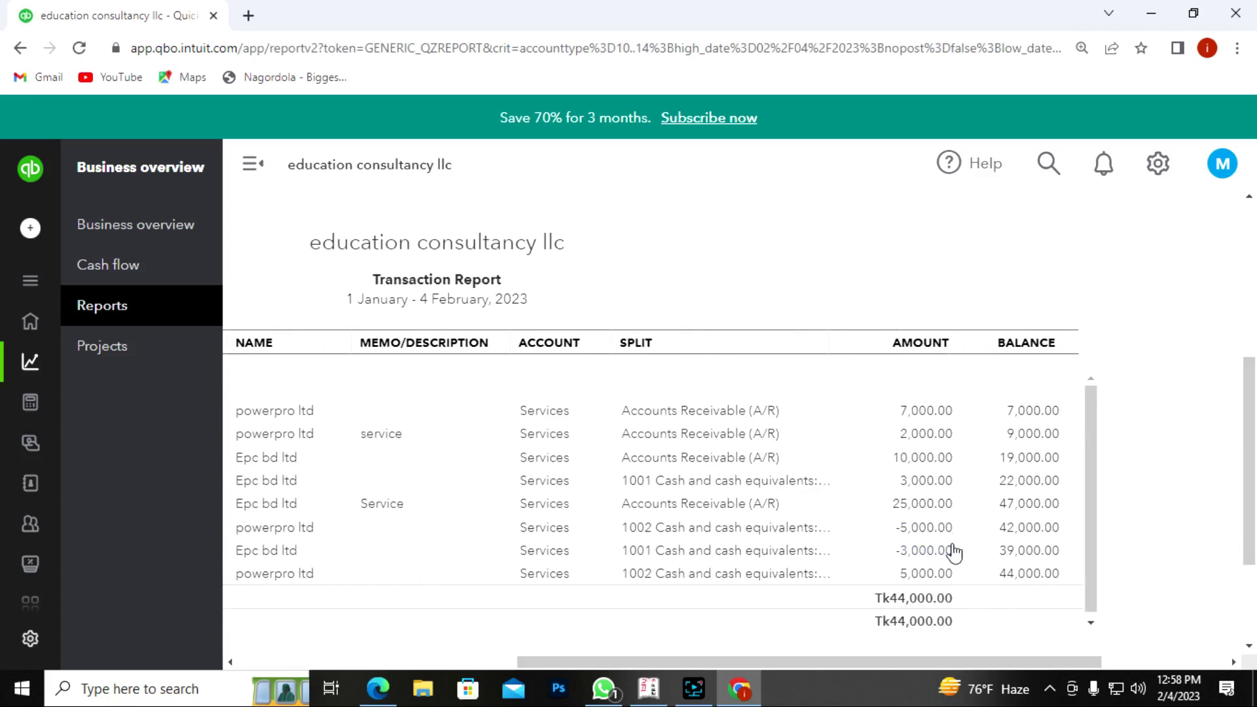
pyautogui.scroll(-1, 840, 557)
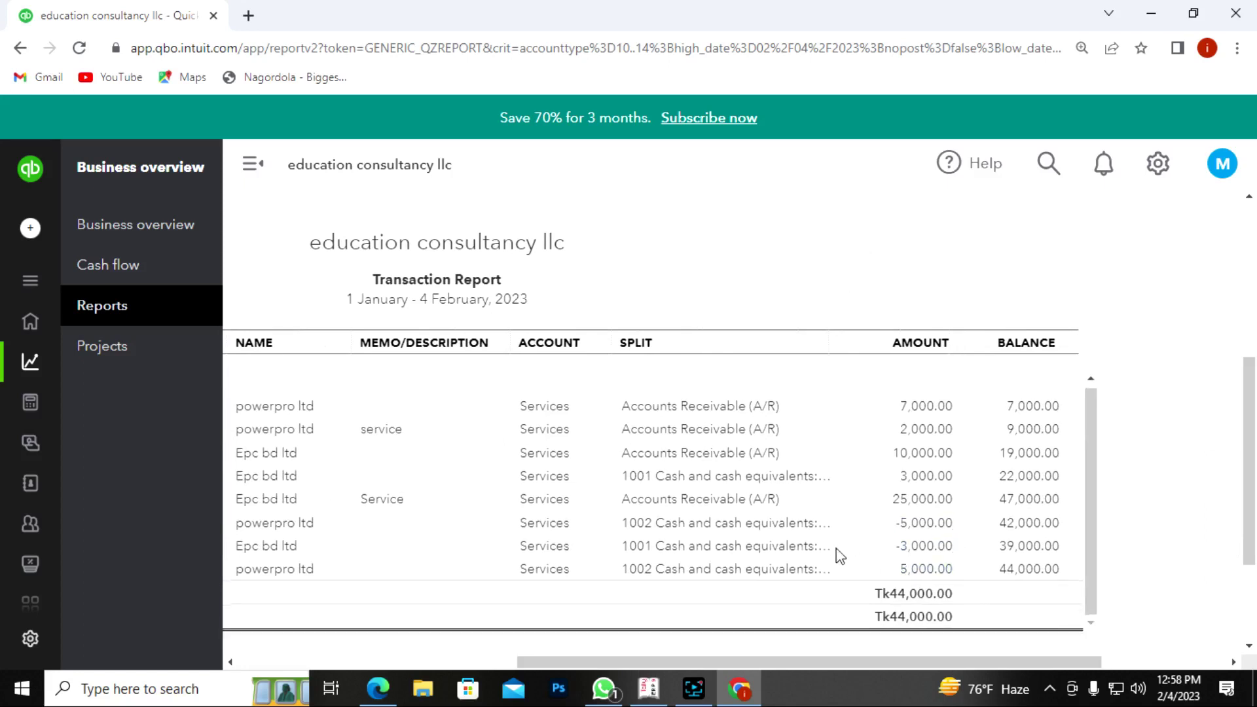